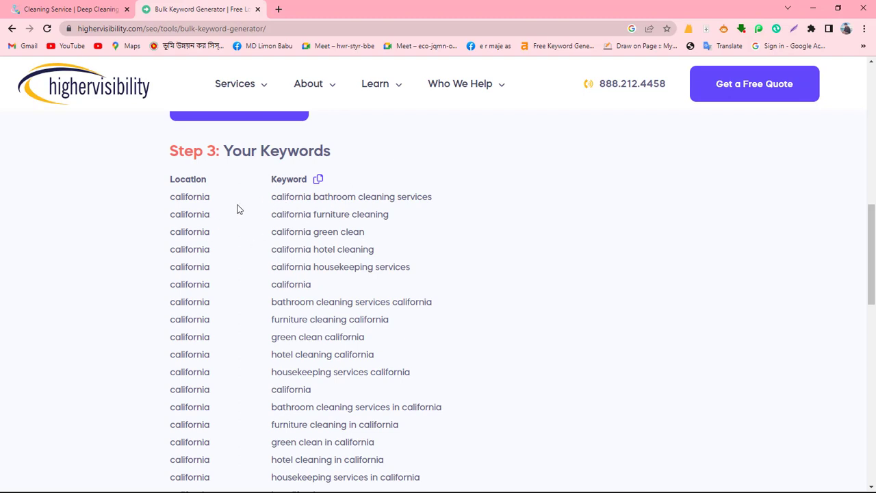
Copy all the generated California cleaning keywords from the Step 3 keyword list
{"action": "scroll", "coordinate": [223, 235], "scroll_direction": "down", "scroll_amount": 6}
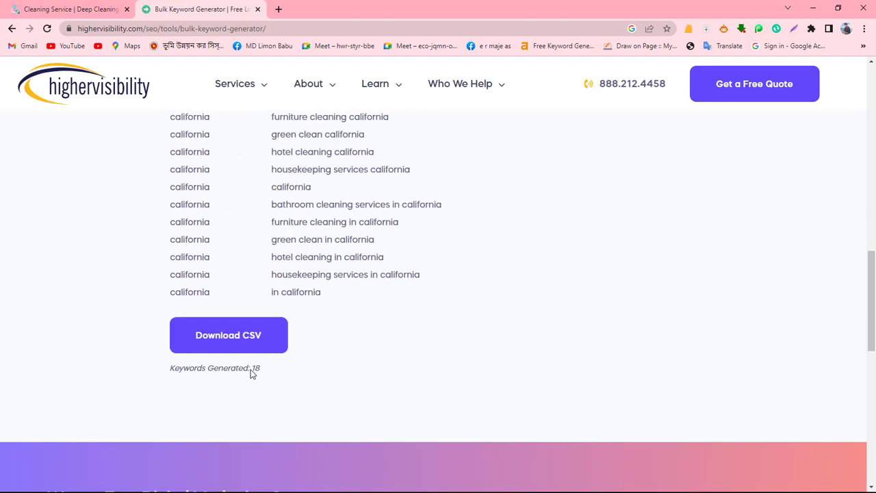
{"action": "scroll", "coordinate": [248, 240], "scroll_direction": "up", "scroll_amount": 6}
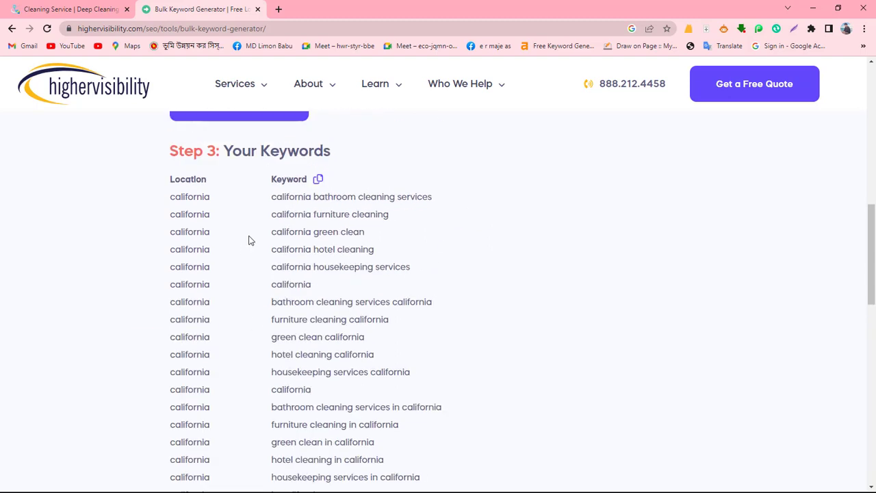
{"action": "left_click", "coordinate": [319, 180]}
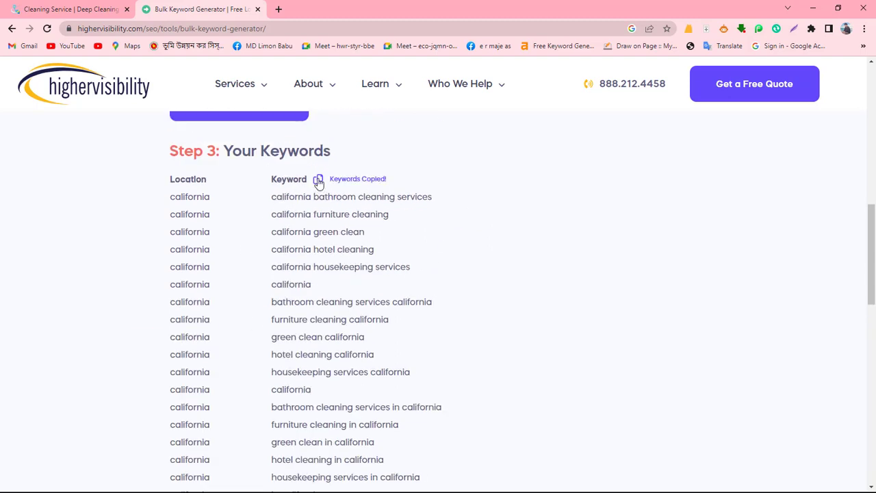
Look through the generated keyword list, checking the location and keyword combinations from the first row to the last
{"action": "left_click_drag", "start_coordinate": [271, 196], "coordinate": [296, 214]}
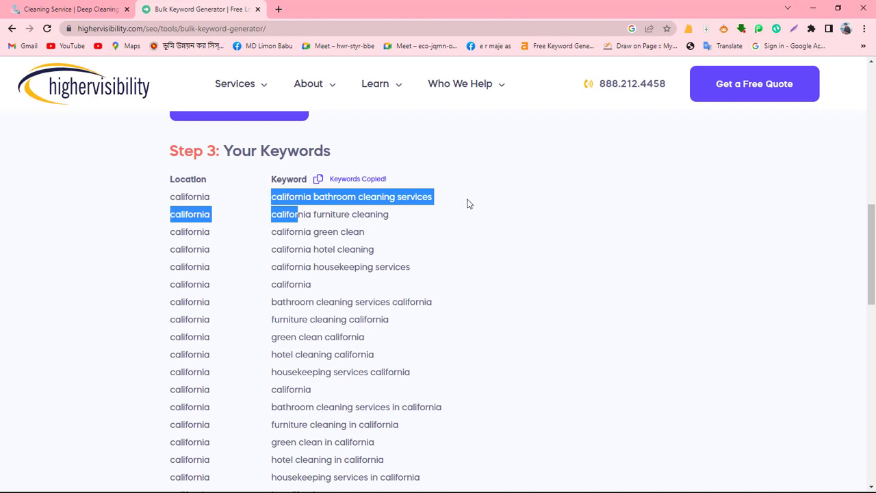
{"action": "left_click", "coordinate": [418, 207]}
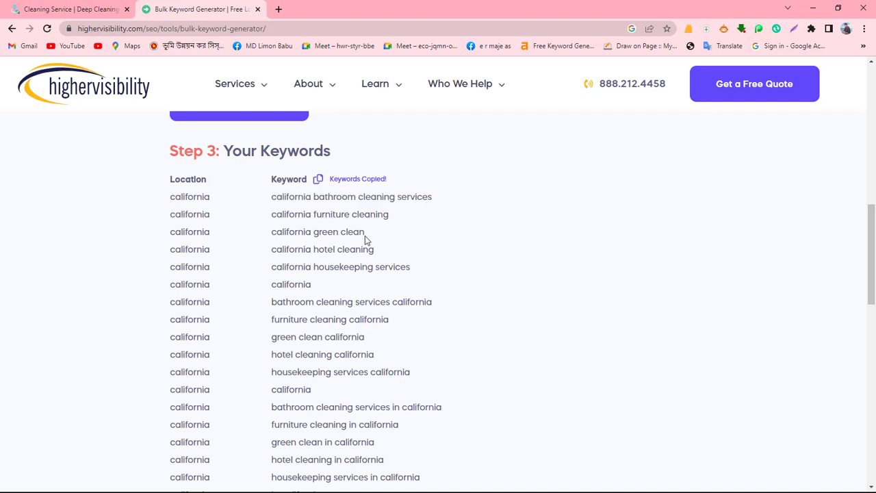
{"action": "scroll", "coordinate": [349, 315], "scroll_direction": "down", "scroll_amount": 2}
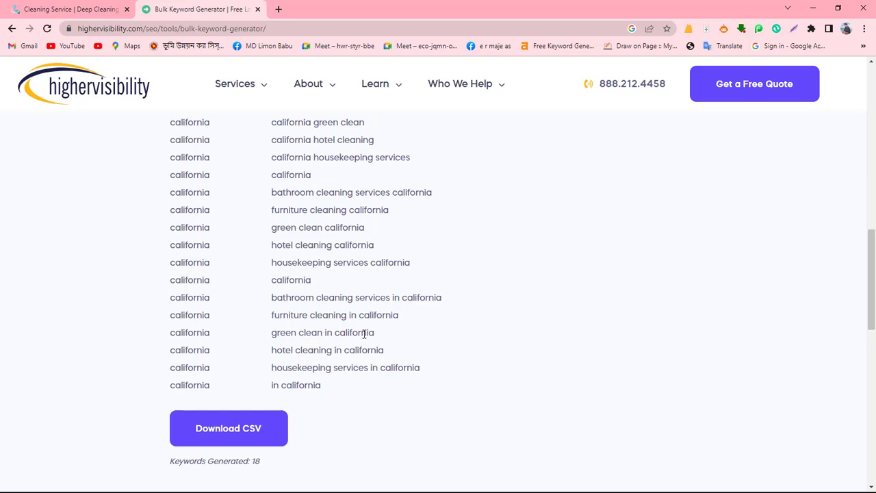
{"action": "scroll", "coordinate": [327, 361], "scroll_direction": "up", "scroll_amount": 3}
{"action": "scroll", "coordinate": [332, 384], "scroll_direction": "down", "scroll_amount": 3}
{"action": "left_click_drag", "start_coordinate": [395, 402], "coordinate": [171, 262]}
{"action": "scroll", "coordinate": [252, 306], "scroll_direction": "up", "scroll_amount": 3}
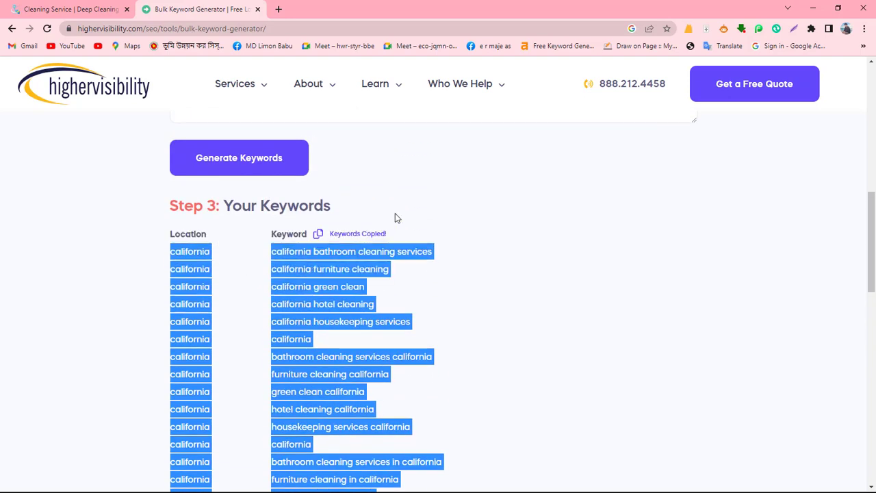
{"action": "left_click", "coordinate": [425, 206]}
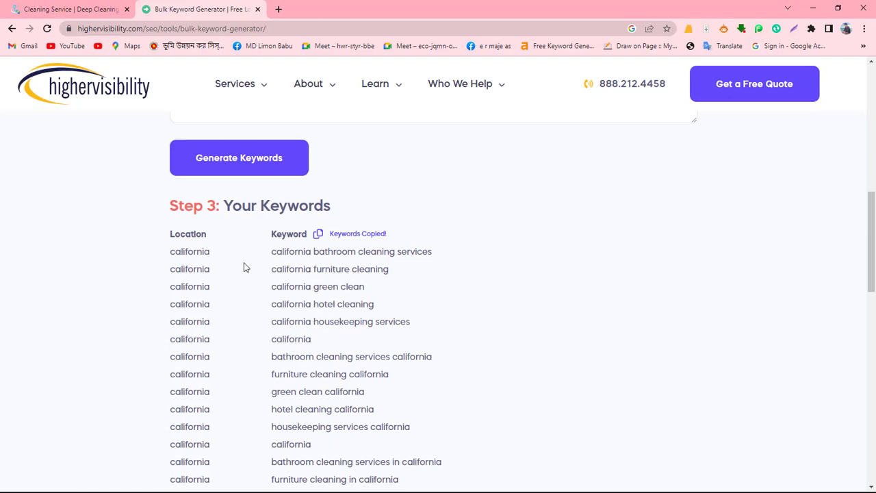
Open Google Sheets in a new browser tab and create a blank spreadsheet
{"action": "left_click", "coordinate": [278, 8]}
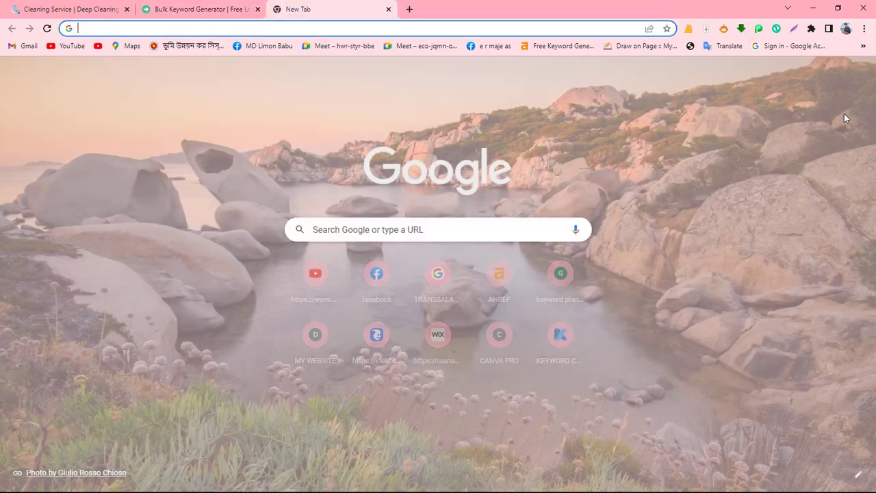
{"action": "left_click", "coordinate": [831, 74]}
{"action": "scroll", "coordinate": [801, 246], "scroll_direction": "down", "scroll_amount": 4}
{"action": "scroll", "coordinate": [834, 191], "scroll_direction": "down", "scroll_amount": 1}
{"action": "left_click", "coordinate": [833, 189]}
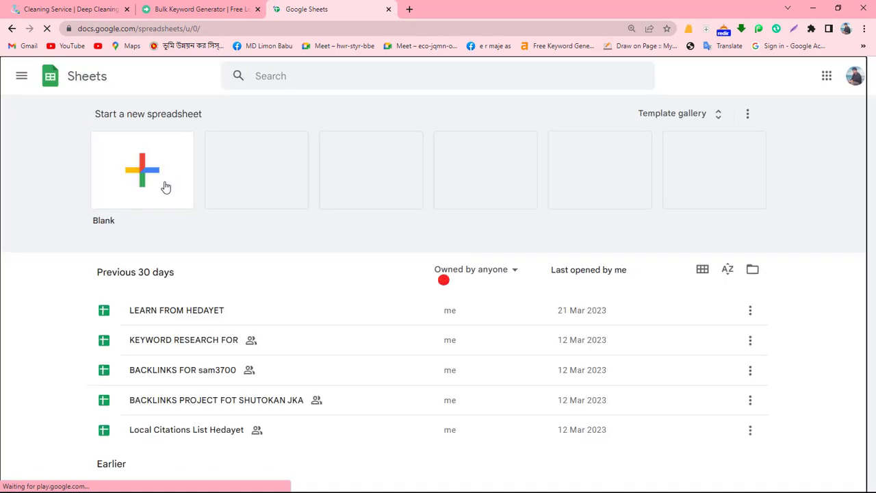
{"action": "left_click", "coordinate": [166, 187]}
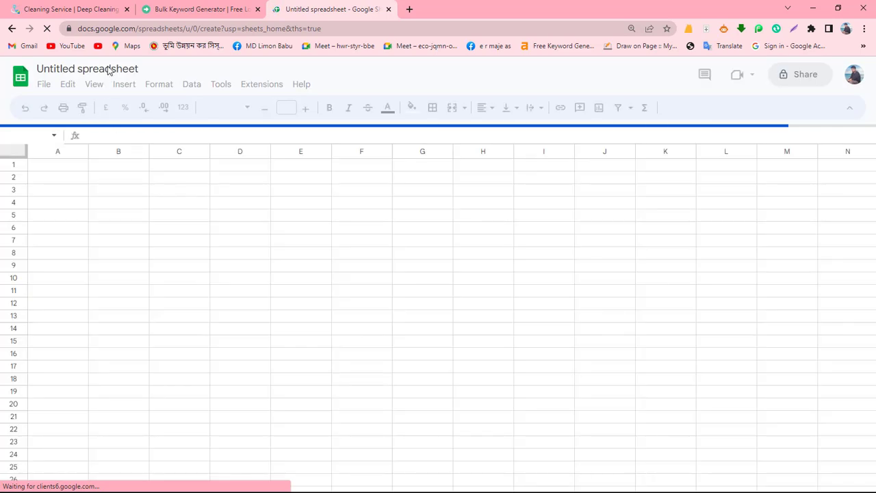
{"action": "left_click", "coordinate": [87, 71]}
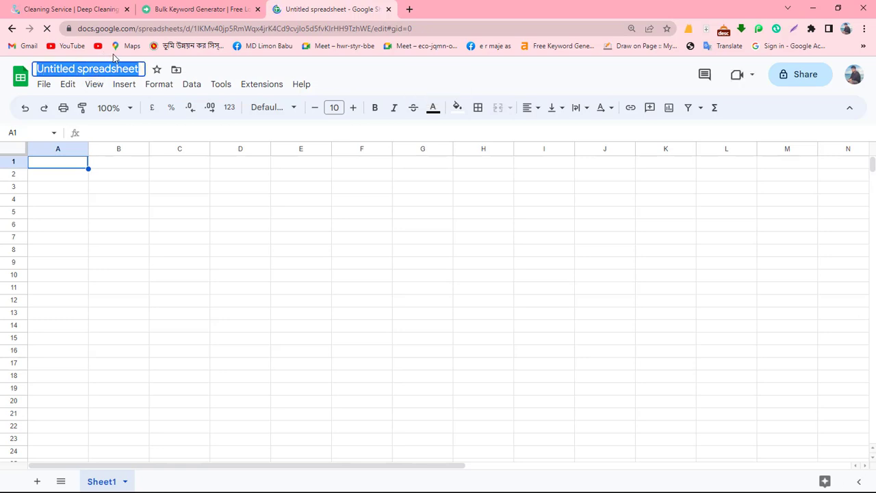
{"action": "type", "text": "KEYWO"}
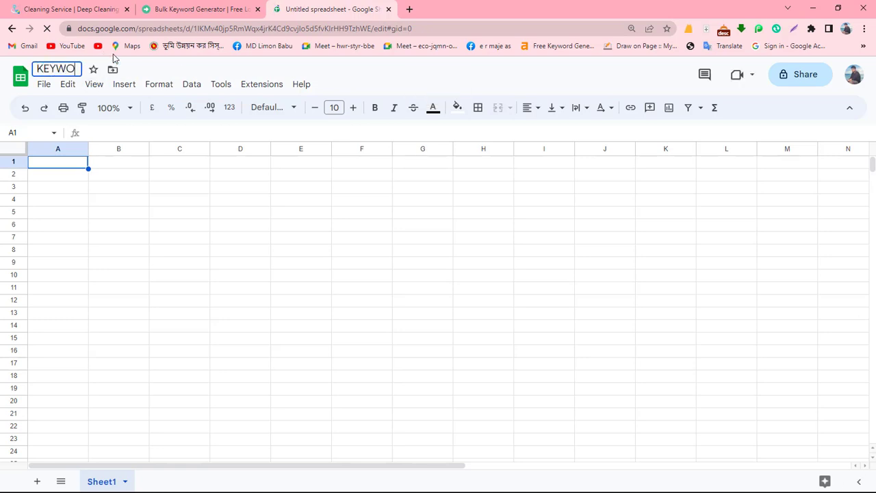
{"action": "type", "text": "RD RESEARCH FOR"}
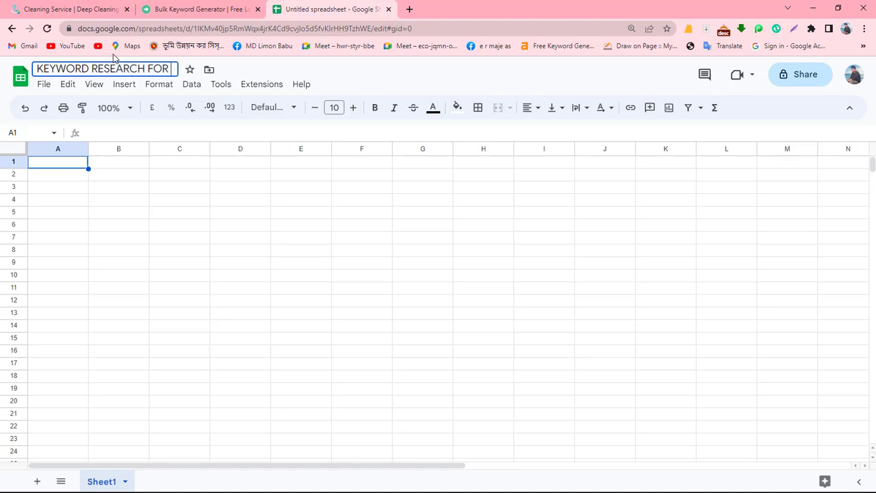
{"action": "left_click", "coordinate": [72, 9]}
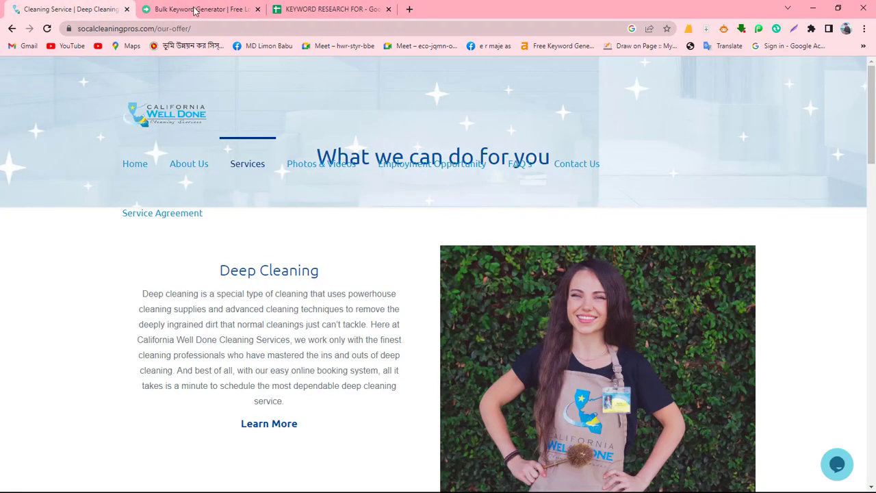
{"action": "key", "text": "ctrl+l"}
{"action": "key", "text": "ctrl+c"}
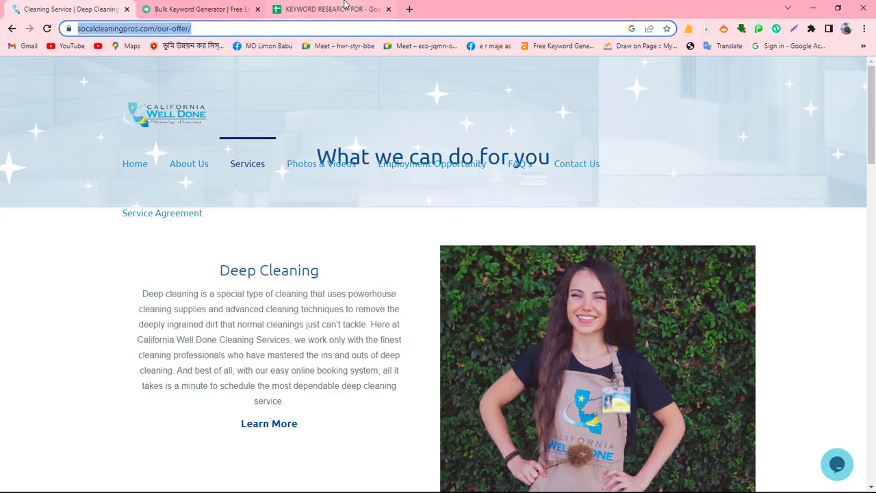
{"action": "left_click", "coordinate": [332, 9]}
{"action": "key", "text": "ctrl+v"}
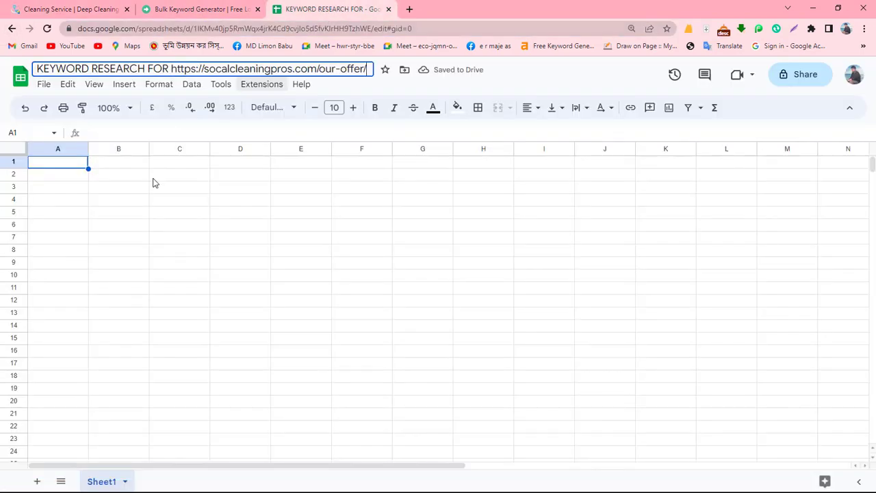
Enter the bold label "TARGETED KEYWORD" in cell A3 and widen column A to fit it
{"action": "left_click", "coordinate": [75, 186]}
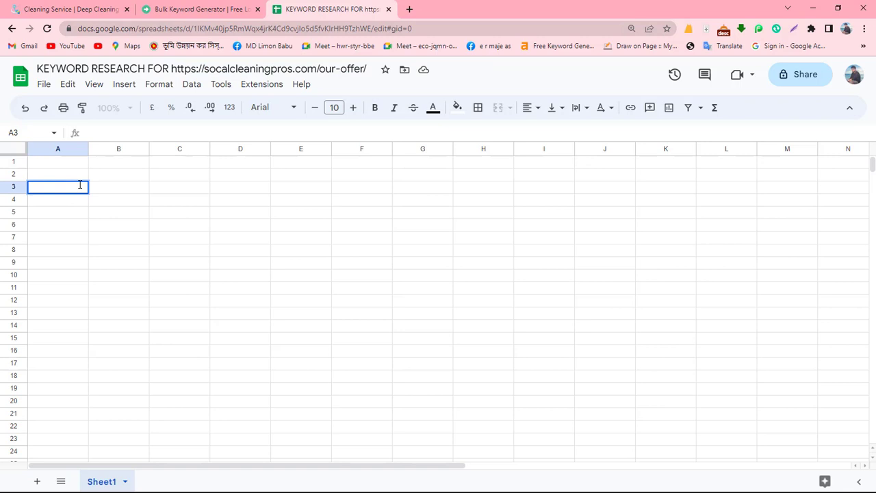
{"action": "type", "text": "TARGETED "}
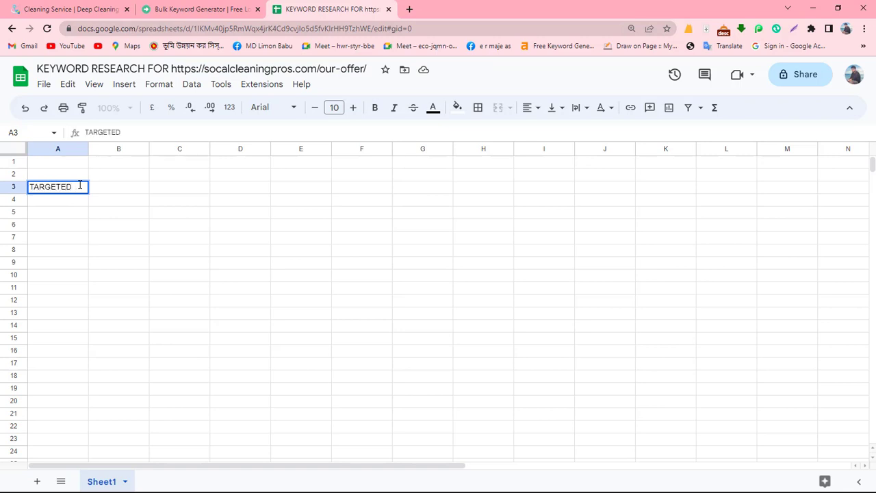
{"action": "type", "text": "KEYWORD"}
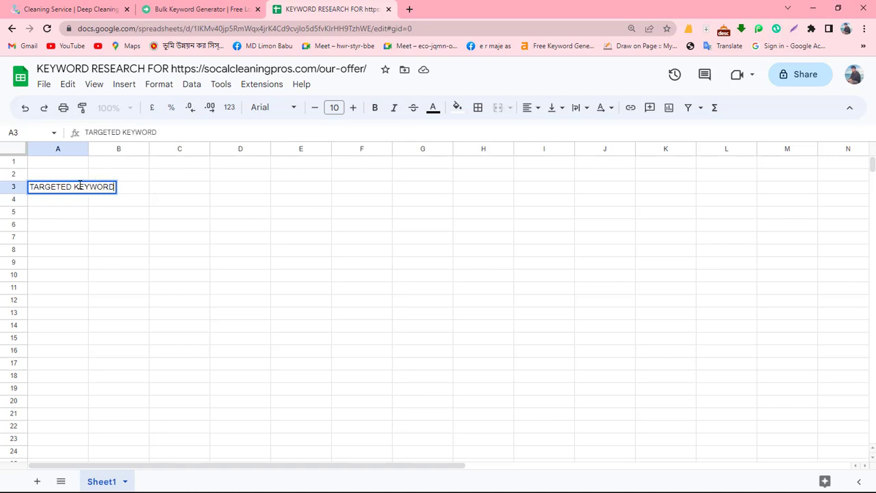
{"action": "left_click_drag", "start_coordinate": [89, 151], "coordinate": [122, 152]}
{"action": "key", "text": "ctrl+a"}
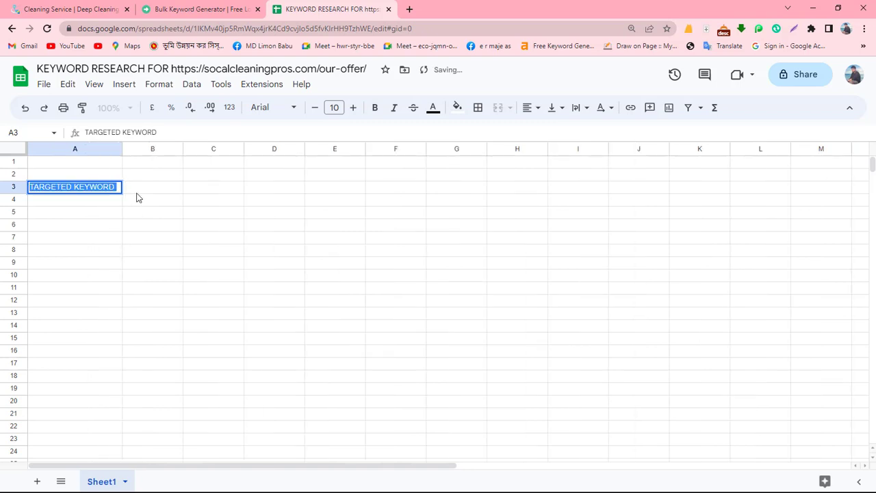
{"action": "left_click", "coordinate": [375, 107]}
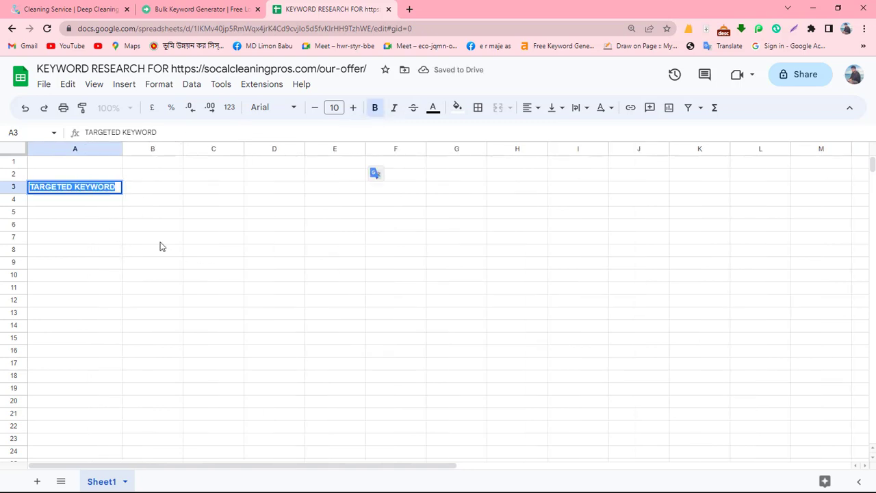
{"action": "key", "text": "Tab"}
Check the cleaning company's website, enter "CLEANING SERVICE" in cell B3 and widen column B to fit it
{"action": "key", "text": "ctrl+1"}
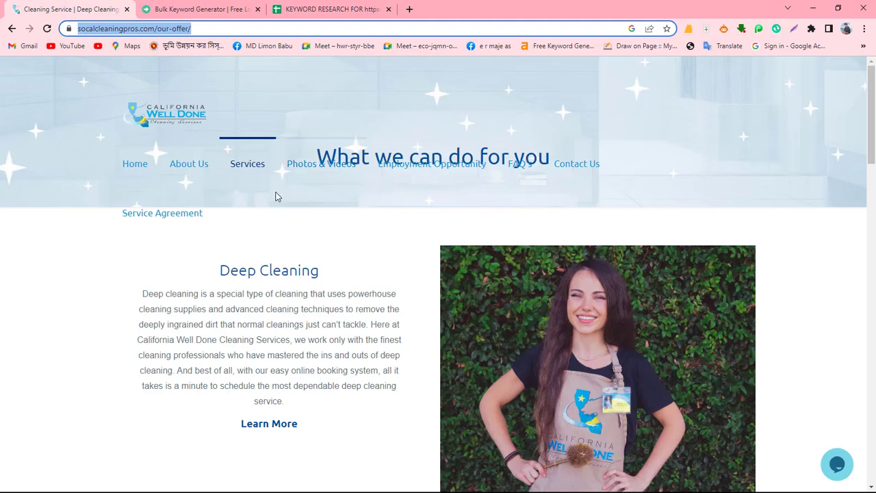
{"action": "left_click", "coordinate": [195, 158]}
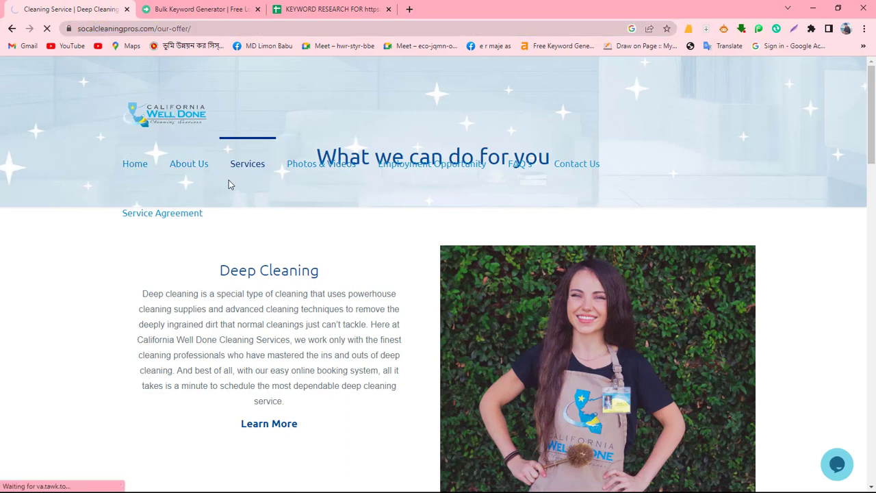
{"action": "key", "text": "ctrl+3"}
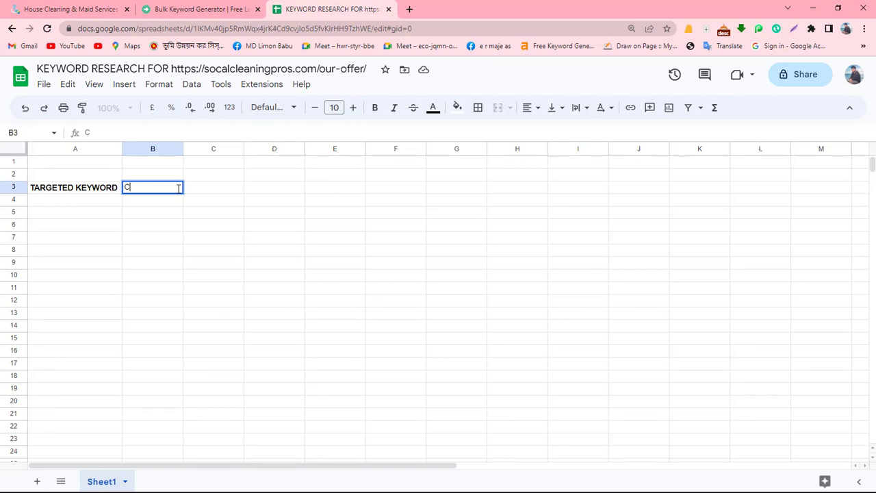
{"action": "type", "text": "CLEANING SERVICE"}
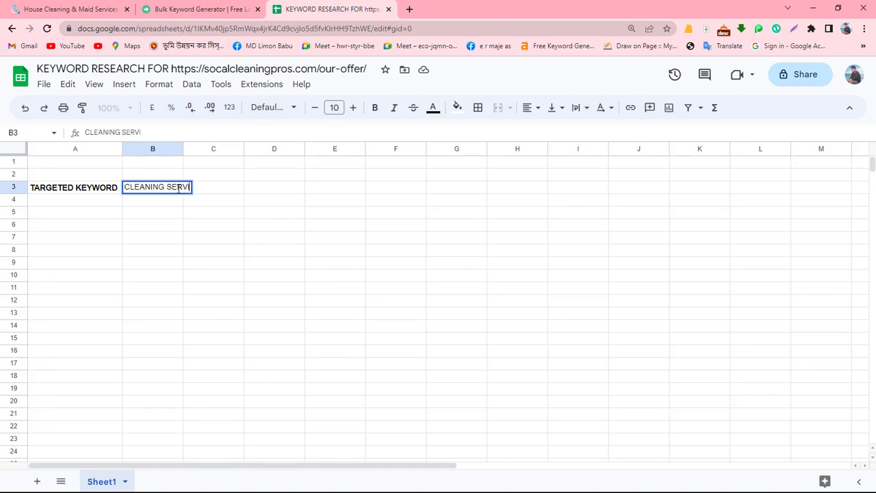
{"action": "left_click_drag", "start_coordinate": [183, 149], "coordinate": [217, 150]}
{"action": "key", "text": "Tab"}
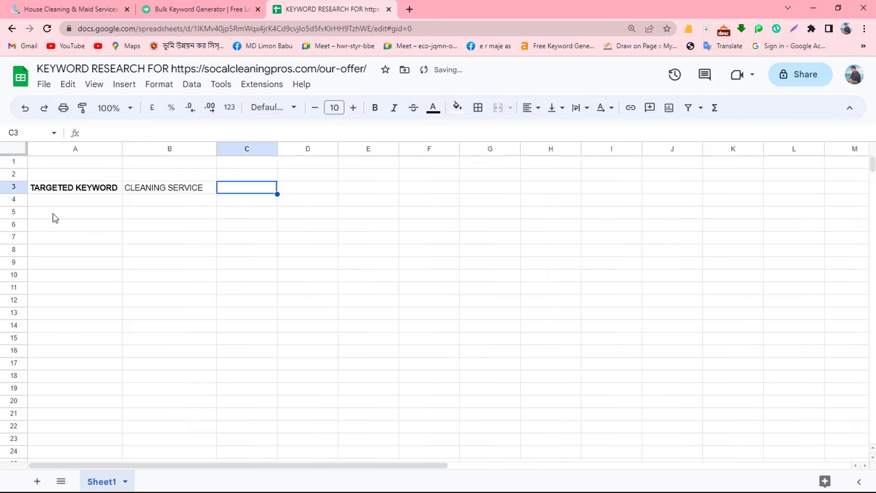
Enter the label "TARGETED COUNTRY" in cell A4 and the value "USA" in cell B4
{"action": "left_click", "coordinate": [58, 203]}
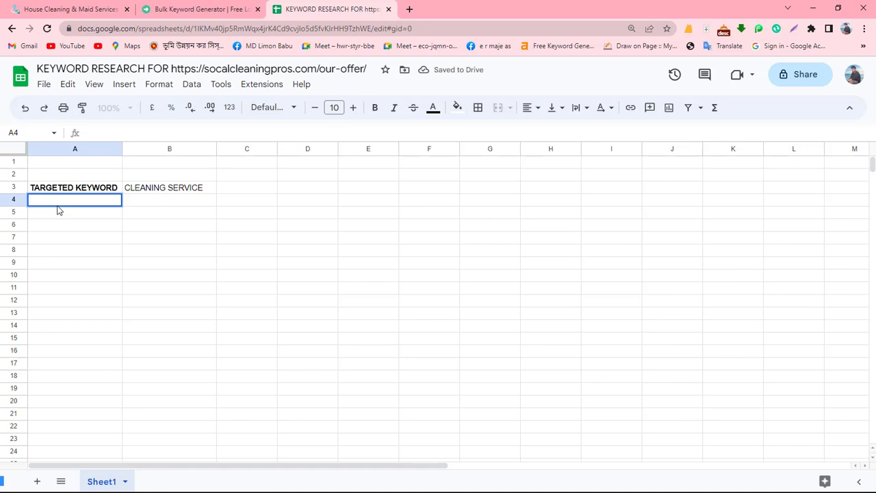
{"action": "double_click", "coordinate": [59, 200]}
{"action": "type", "text": "TA"}
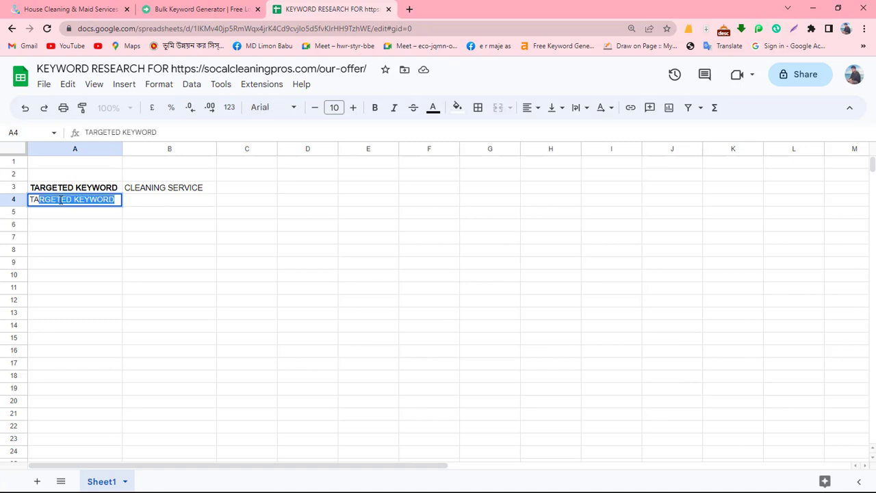
{"action": "left_click", "coordinate": [75, 199]}
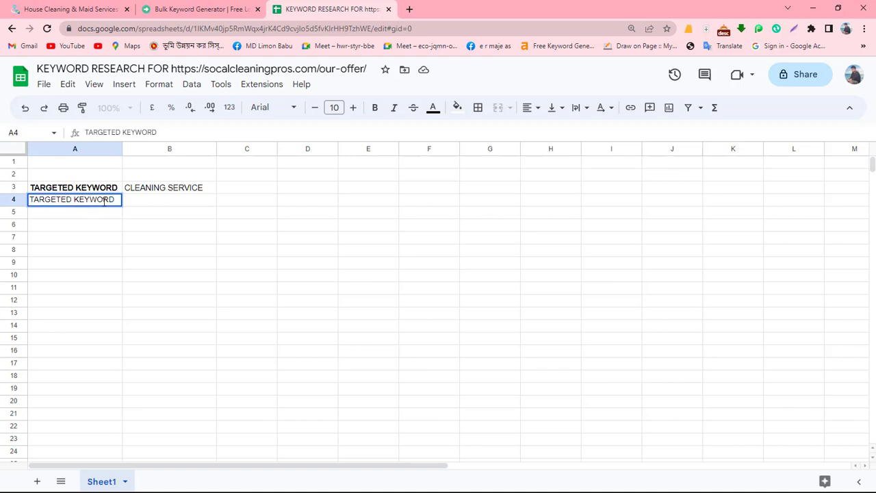
{"action": "left_click_drag", "start_coordinate": [113, 199], "coordinate": [74, 199]}
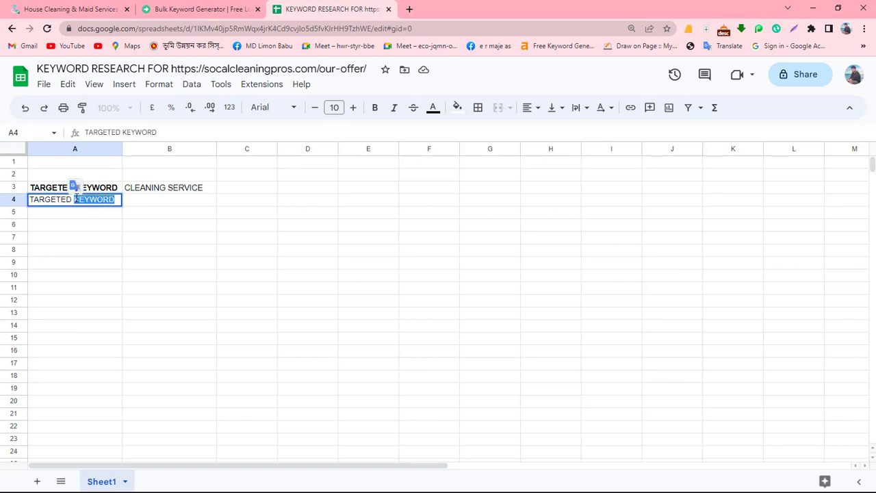
{"action": "key", "text": "BackSpace"}
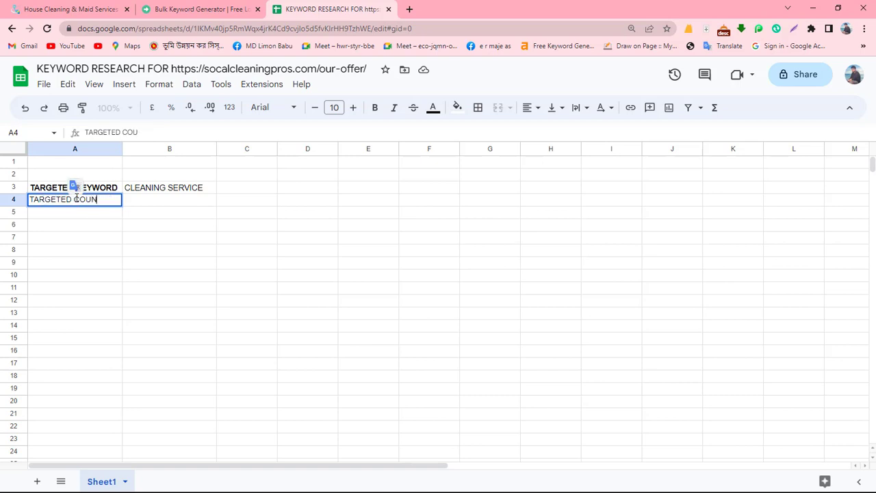
{"action": "left_click", "coordinate": [151, 201]}
{"action": "type", "text": "USA"}
Enter the label "TARGETED LOCATION" in cell A5
{"action": "left_click", "coordinate": [73, 214]}
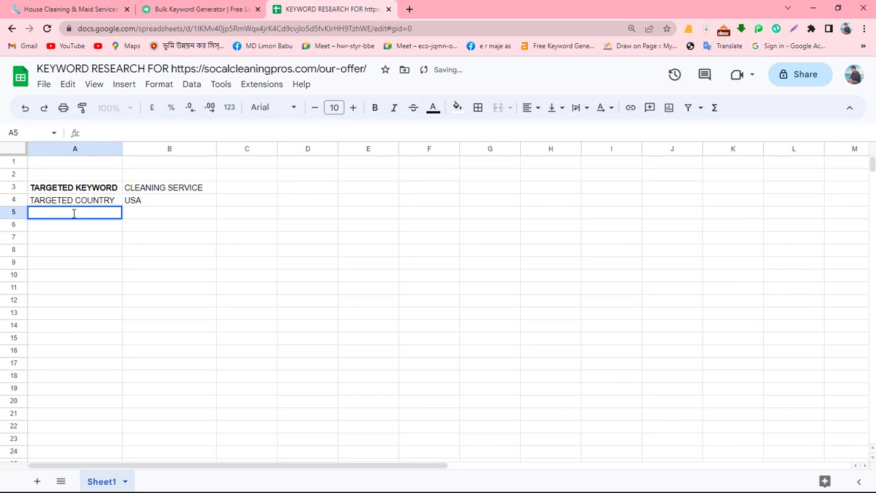
{"action": "type", "text": "TARGE"}
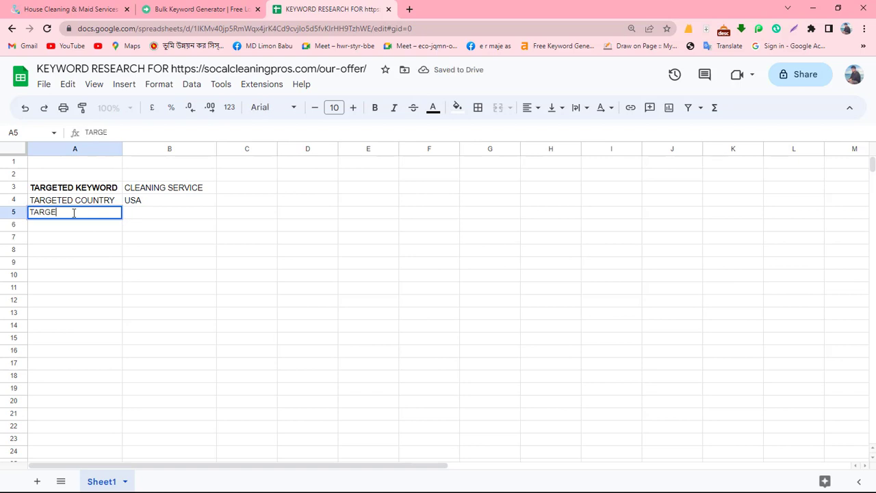
{"action": "type", "text": "TED LOCATION"}
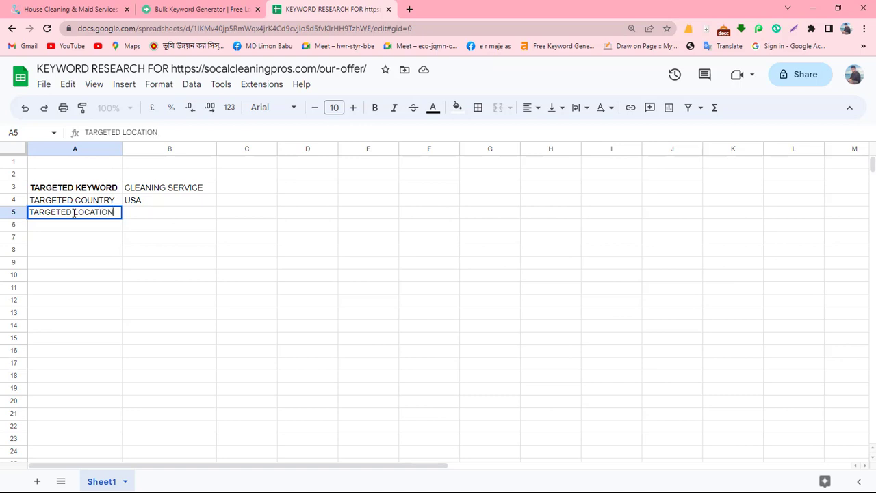
{"action": "left_click", "coordinate": [152, 212]}
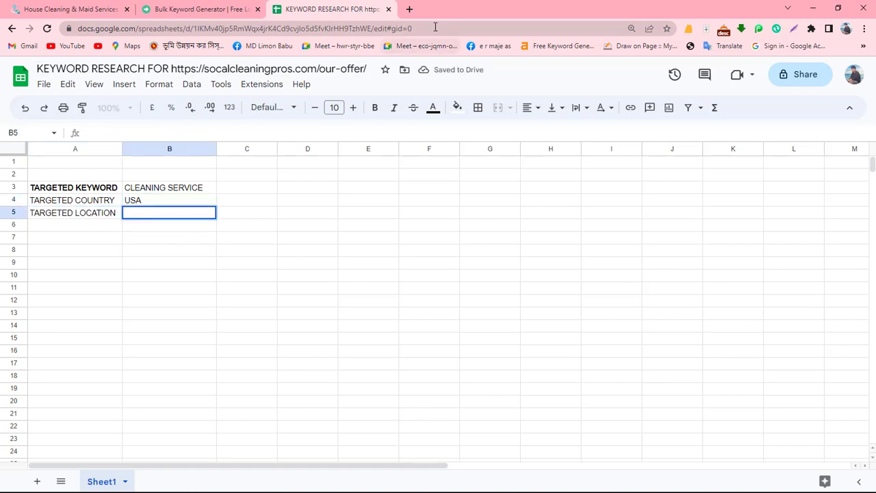
{"action": "left_click", "coordinate": [43, 84]}
{"action": "mouse_move", "coordinate": [72, 233]}
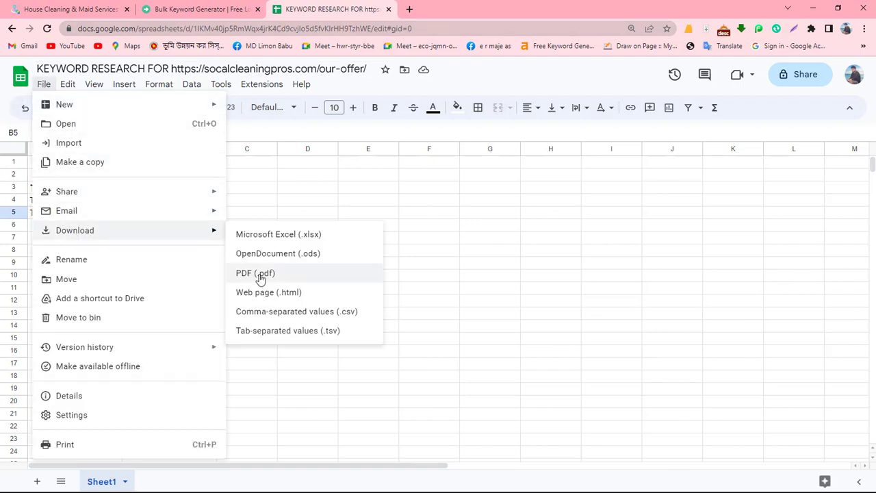
{"action": "left_click", "coordinate": [263, 206]}
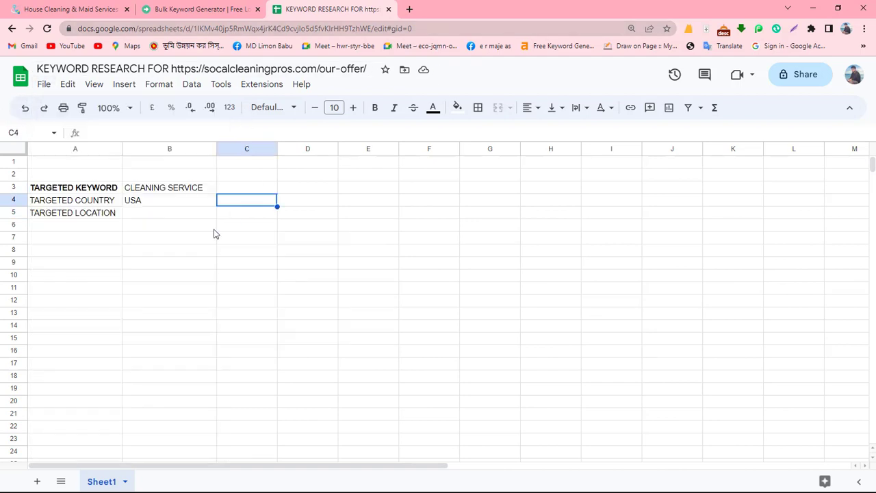
Enter "CALIFORNIA" in cell B5 as the targeted location
{"action": "left_click", "coordinate": [153, 218]}
{"action": "double_click", "coordinate": [153, 213]}
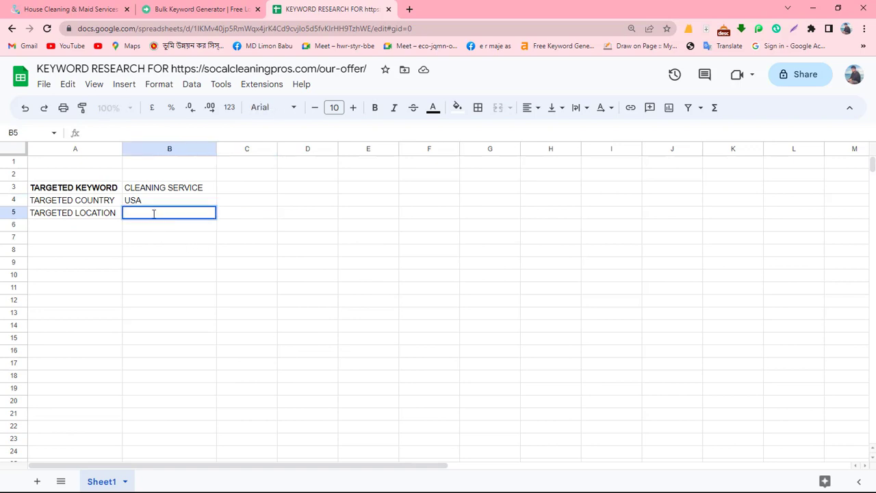
{"action": "type", "text": "CALIFORNIS"}
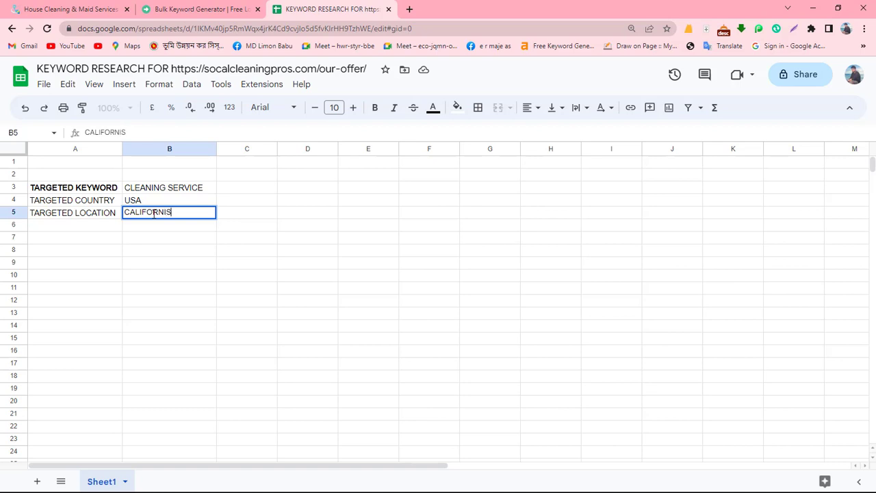
{"action": "left_click", "coordinate": [137, 250]}
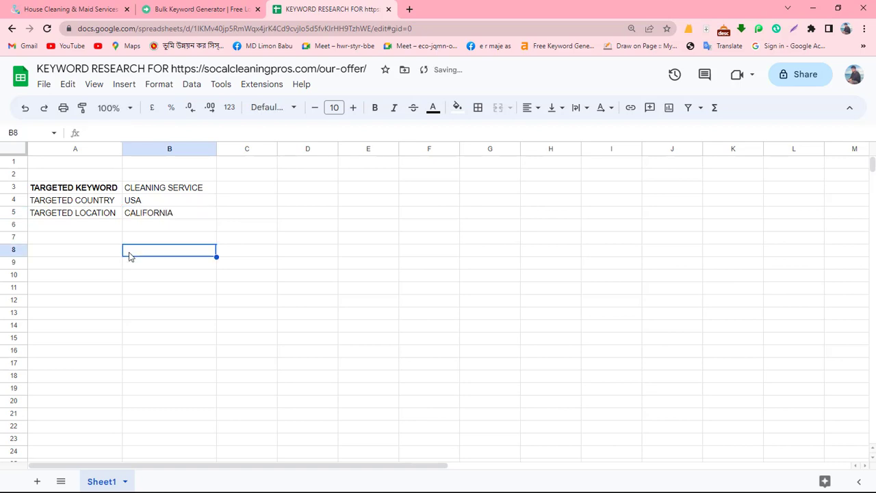
Make the labels "TARGETED COUNTRY" in A4 and "TARGETED LOCATION" in A5 bold
{"action": "left_click", "coordinate": [86, 200]}
{"action": "triple_click", "coordinate": [86, 200]}
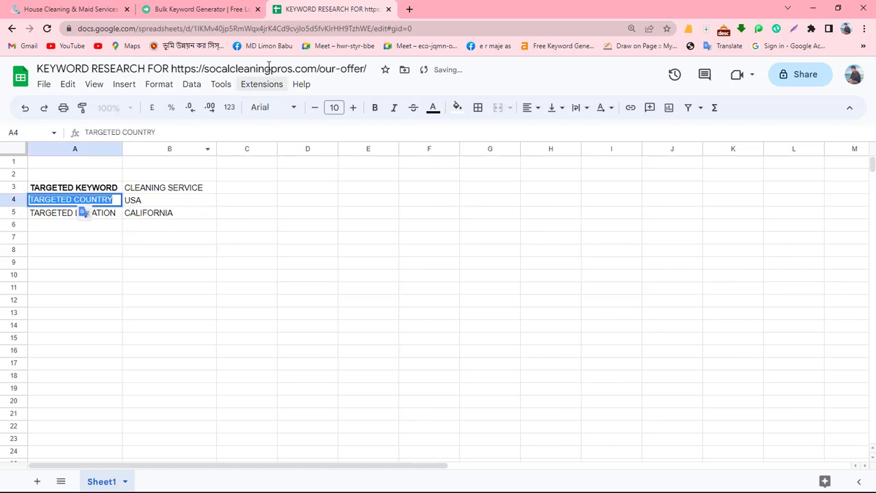
{"action": "left_click", "coordinate": [375, 107]}
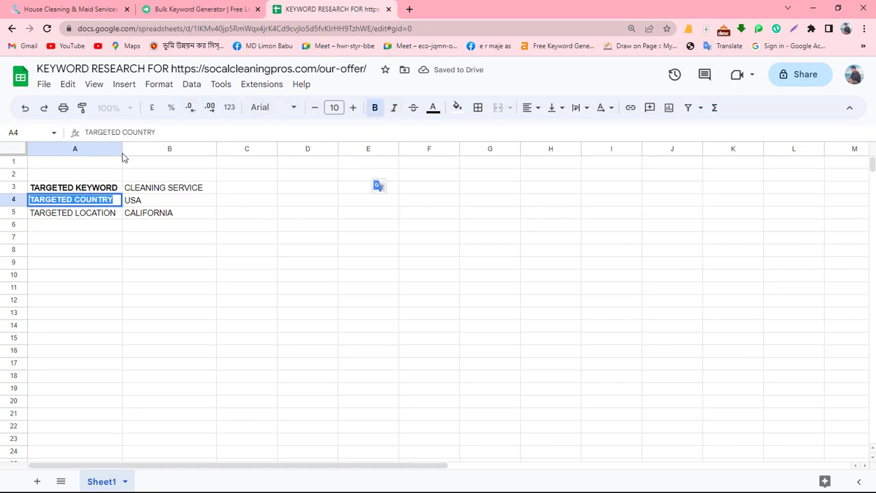
{"action": "triple_click", "coordinate": [92, 212]}
{"action": "left_click", "coordinate": [375, 108]}
{"action": "left_click_drag", "start_coordinate": [154, 251], "coordinate": [180, 268]}
Enter the heading "KEYWORDS" in cell C9
{"action": "double_click", "coordinate": [222, 265]}
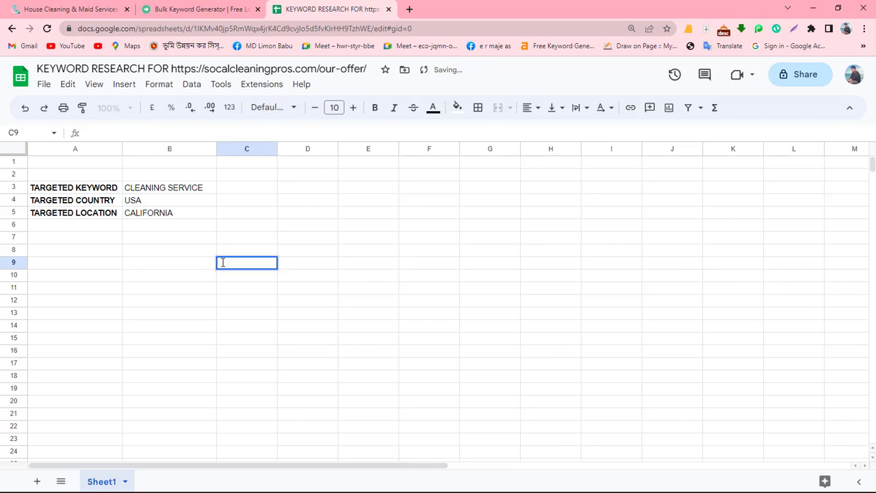
{"action": "type", "text": "KEYWORDS"}
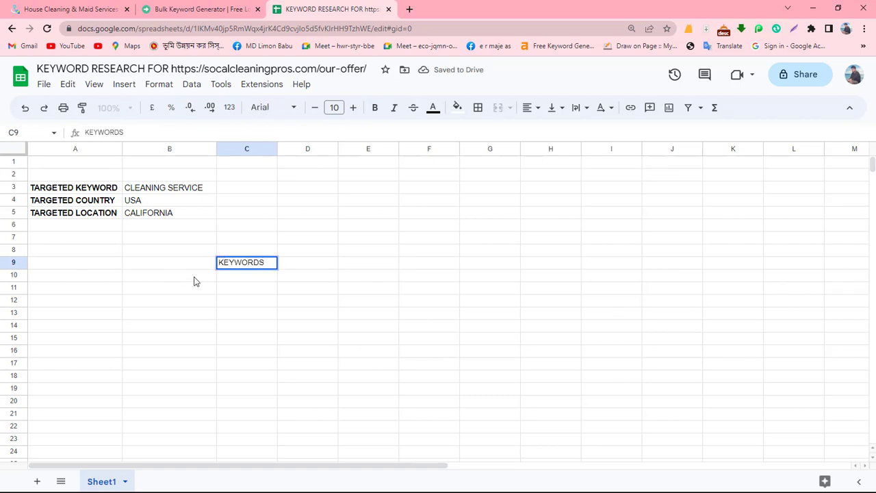
{"action": "double_click", "coordinate": [226, 277]}
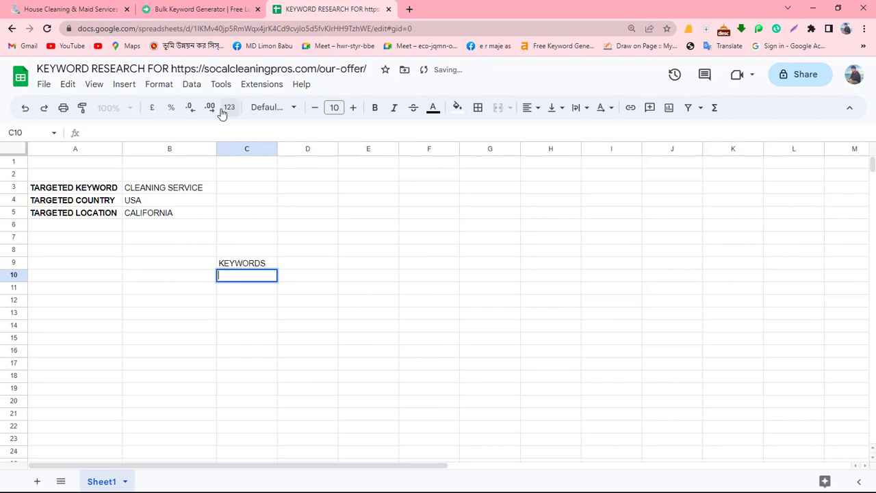
Copy all generated keywords from the open Bulk Keyword Generator page and paste them into the sheet starting at cell C10
{"action": "left_click", "coordinate": [212, 8]}
{"action": "left_click", "coordinate": [318, 234]}
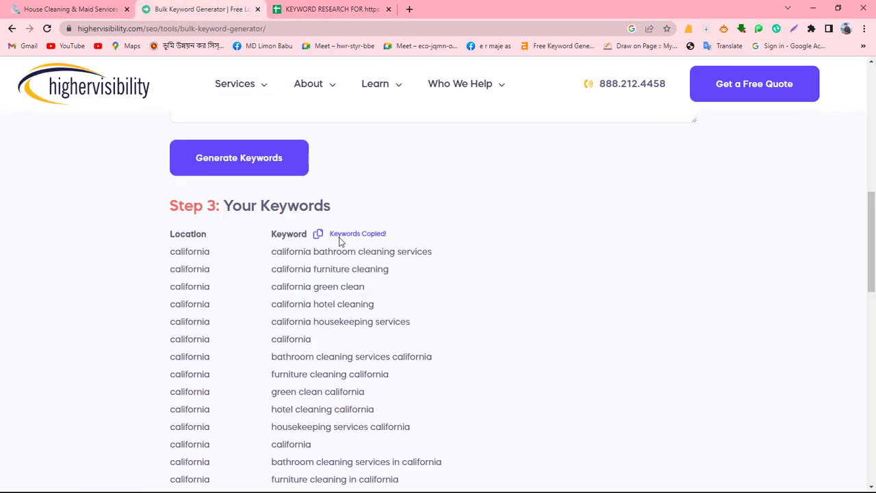
{"action": "left_click", "coordinate": [313, 8]}
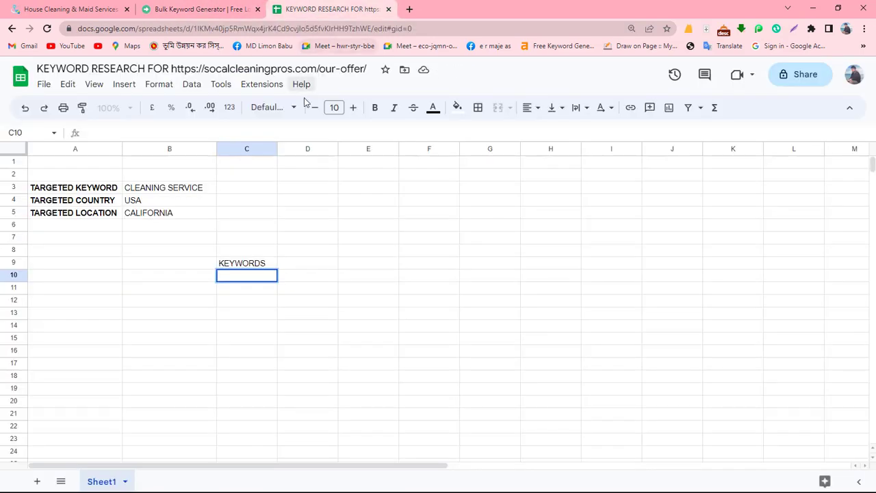
{"action": "left_click", "coordinate": [241, 319]}
{"action": "left_click", "coordinate": [249, 277]}
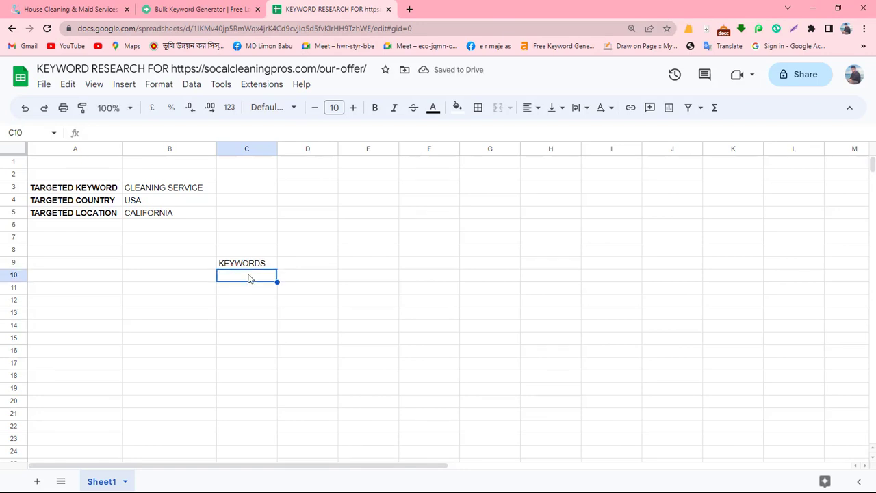
{"action": "key", "text": "ctrl+v"}
{"action": "left_click", "coordinate": [441, 304]}
Widen column C to fit the pasted keywords and look through the list
{"action": "left_click", "coordinate": [247, 263]}
{"action": "left_click_drag", "start_coordinate": [277, 149], "coordinate": [359, 164]}
{"action": "left_click", "coordinate": [404, 237]}
{"action": "scroll", "coordinate": [306, 372], "scroll_direction": "down", "scroll_amount": 4}
{"action": "scroll", "coordinate": [299, 361], "scroll_direction": "up", "scroll_amount": 4}
{"action": "scroll", "coordinate": [269, 339], "scroll_direction": "down", "scroll_amount": 3}
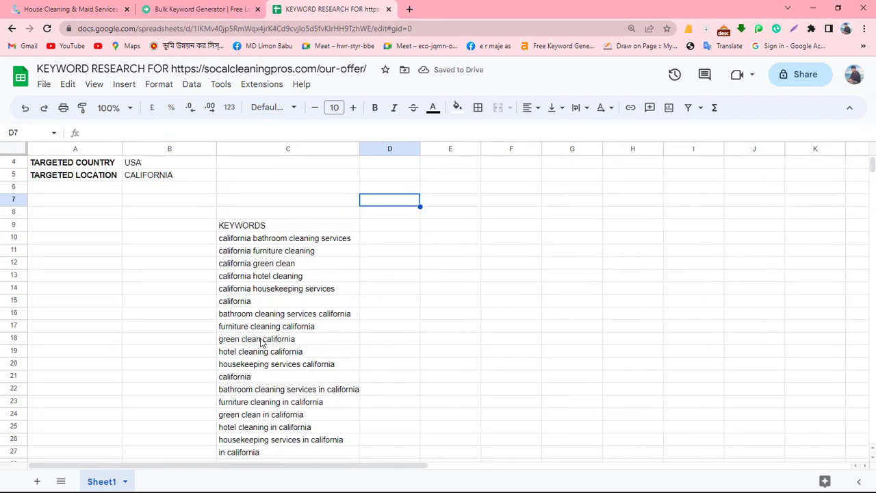
{"action": "scroll", "coordinate": [258, 326], "scroll_direction": "up", "scroll_amount": 2}
{"action": "left_click", "coordinate": [304, 240]}
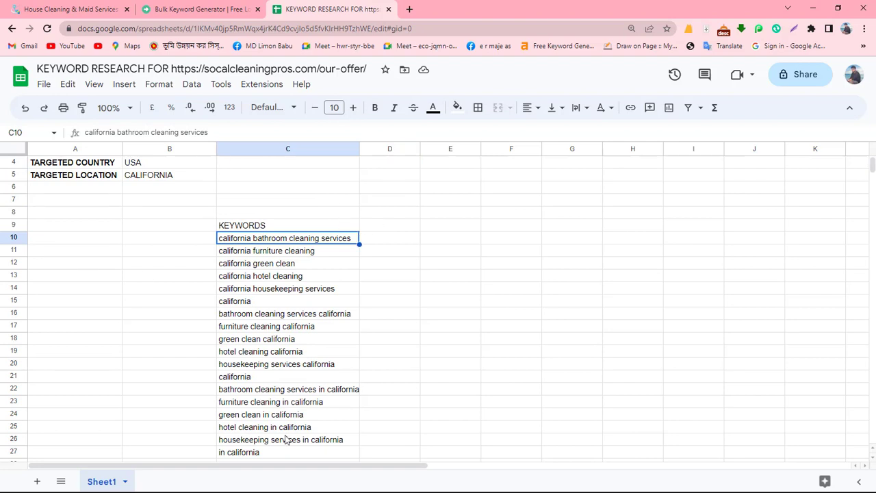
Enter the heading "KD" in cell D9 and the heading "SV" in cell E9
{"action": "double_click", "coordinate": [388, 227]}
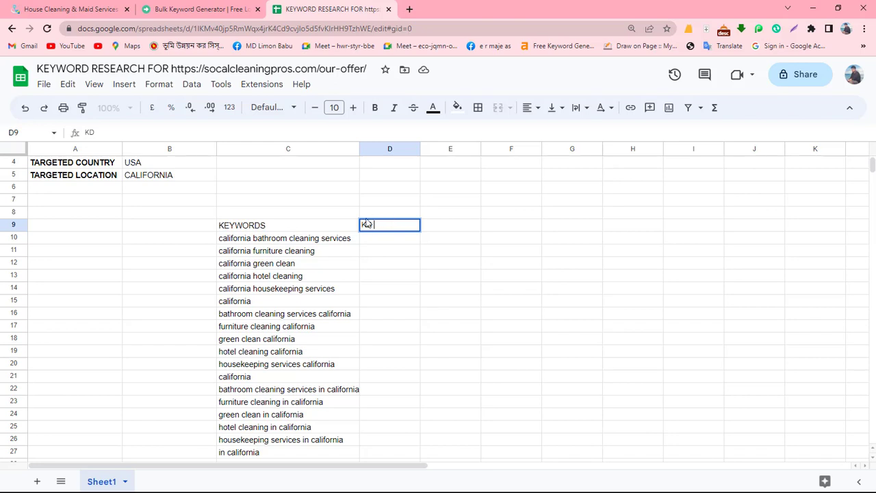
{"action": "left_click", "coordinate": [363, 224]}
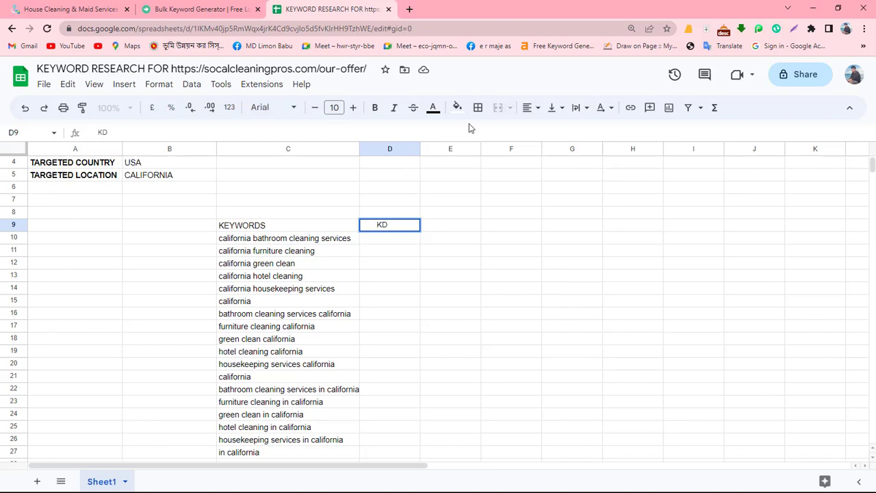
{"action": "left_click", "coordinate": [441, 219]}
{"action": "double_click", "coordinate": [450, 228]}
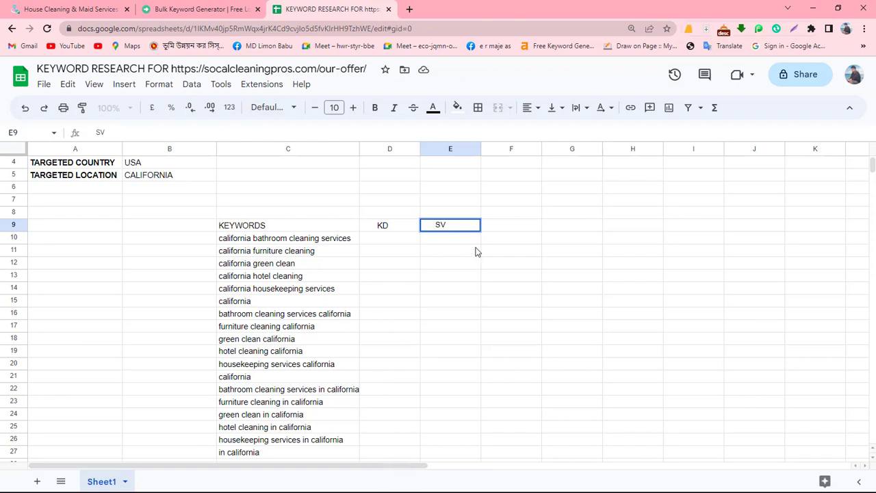
Enter the heading "SATUS" in cell F9 and center it horizontally
{"action": "left_click", "coordinate": [504, 227]}
{"action": "double_click", "coordinate": [503, 227]}
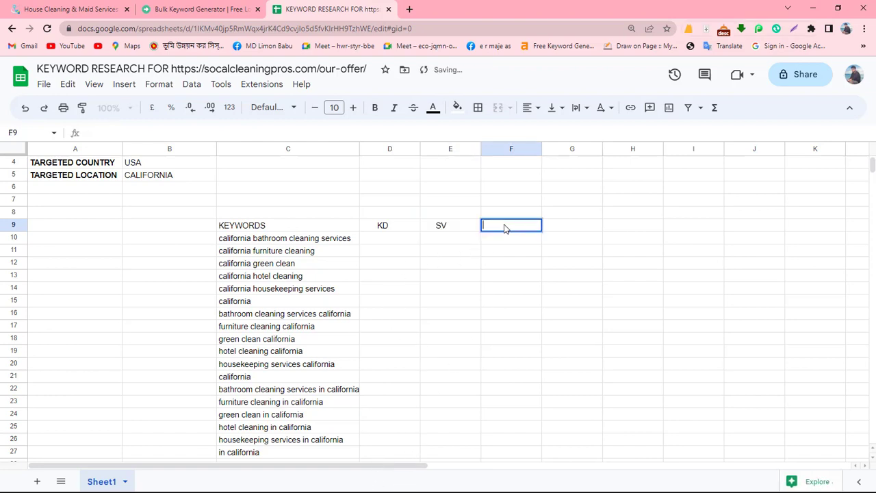
{"action": "type", "text": "SATUS"}
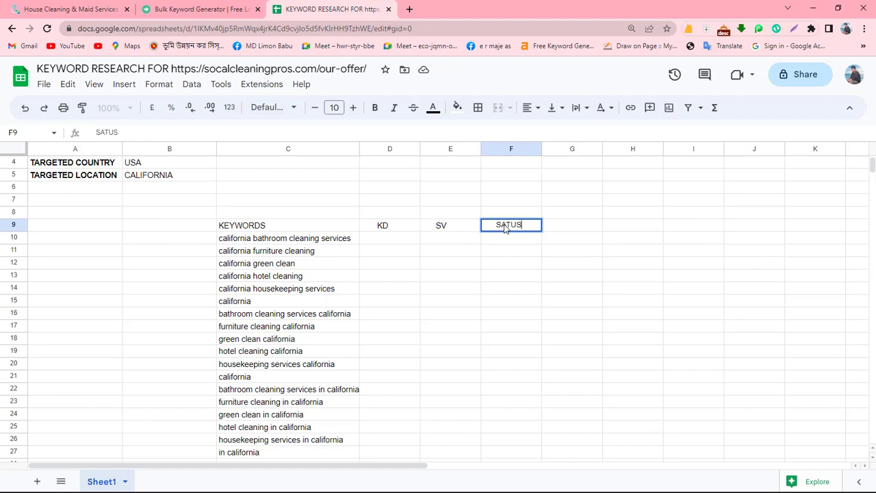
{"action": "left_click", "coordinate": [530, 108]}
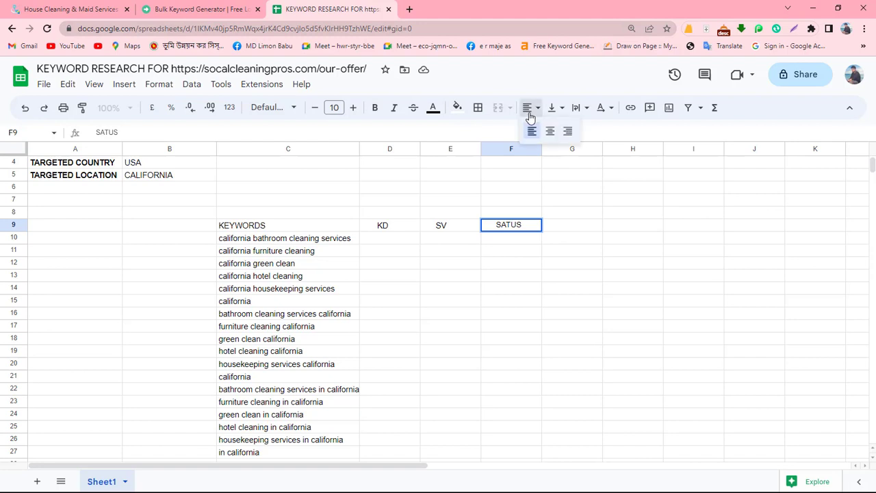
{"action": "left_click", "coordinate": [554, 130]}
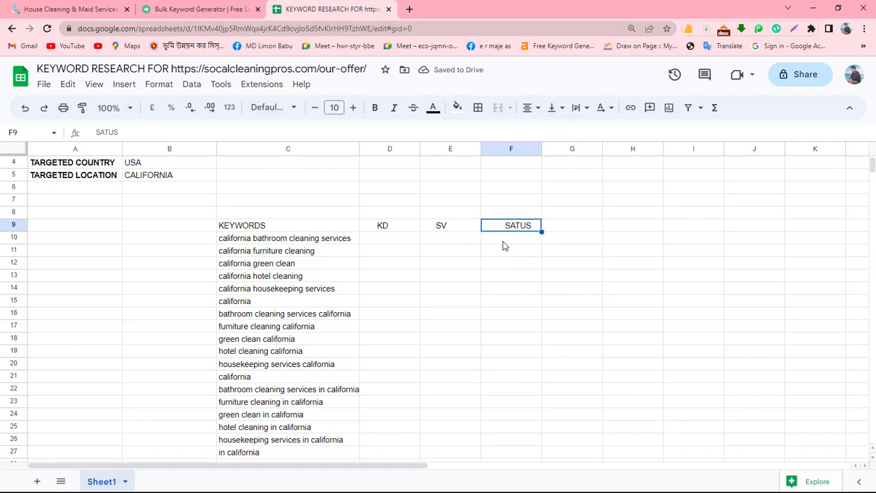
{"action": "left_click", "coordinate": [504, 245]}
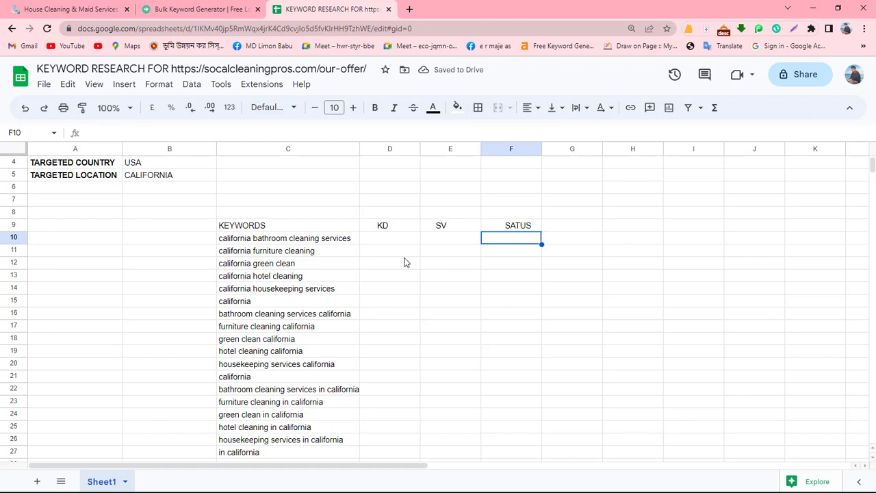
{"action": "scroll", "coordinate": [295, 206], "scroll_direction": "up", "scroll_amount": 1}
{"action": "key", "text": "Left"}
{"action": "key", "text": "Left"}
{"action": "key", "text": "Down"}
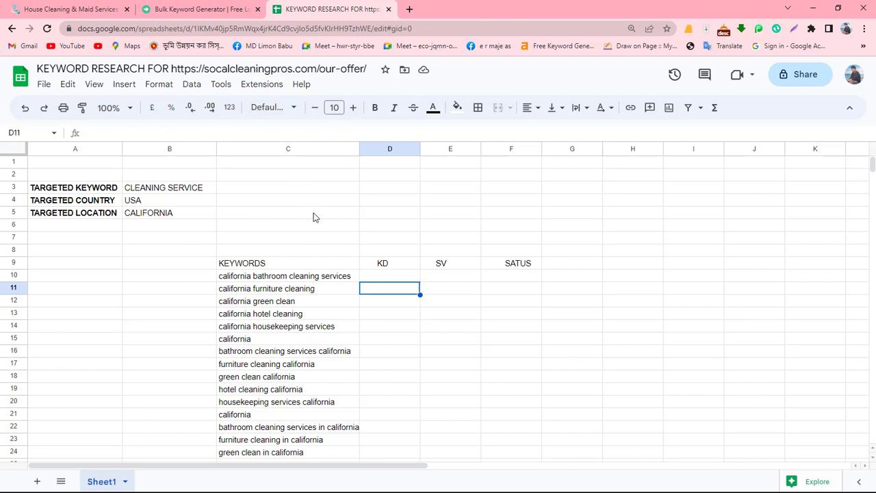
{"action": "left_click", "coordinate": [387, 278]}
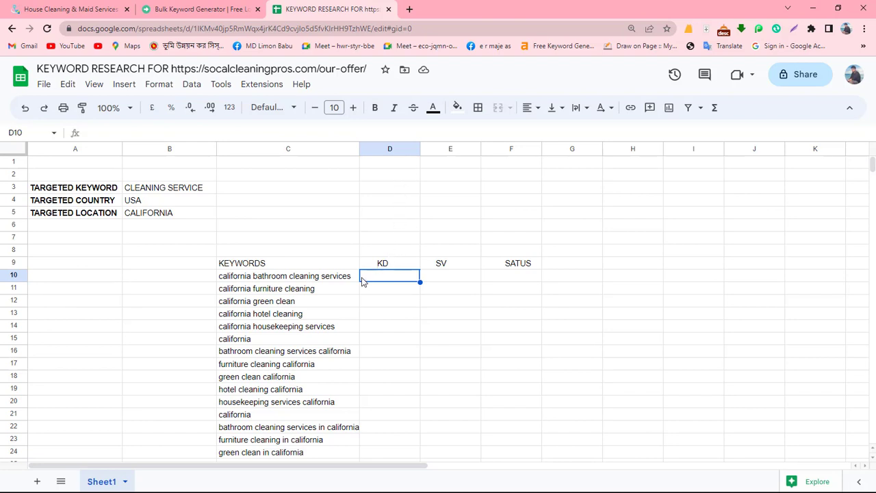
Select the keyword text in cell C10, open a new browser tab and search Google for "ahrefs free keyword research"
{"action": "triple_click", "coordinate": [298, 276]}
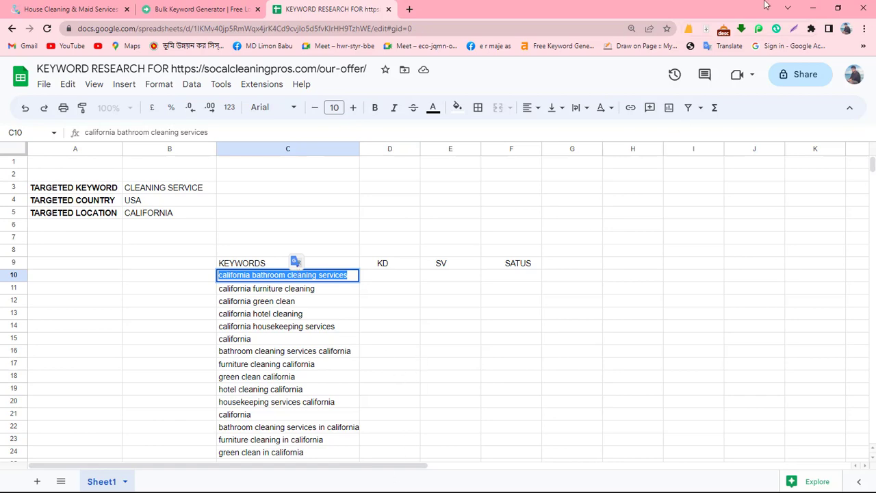
{"action": "left_click", "coordinate": [409, 8]}
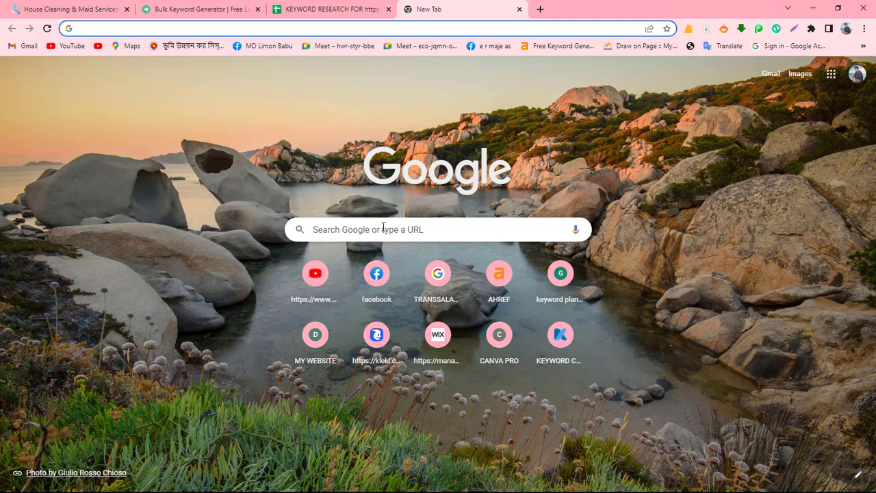
{"action": "left_click", "coordinate": [383, 229]}
{"action": "type", "text": "AHREF "}
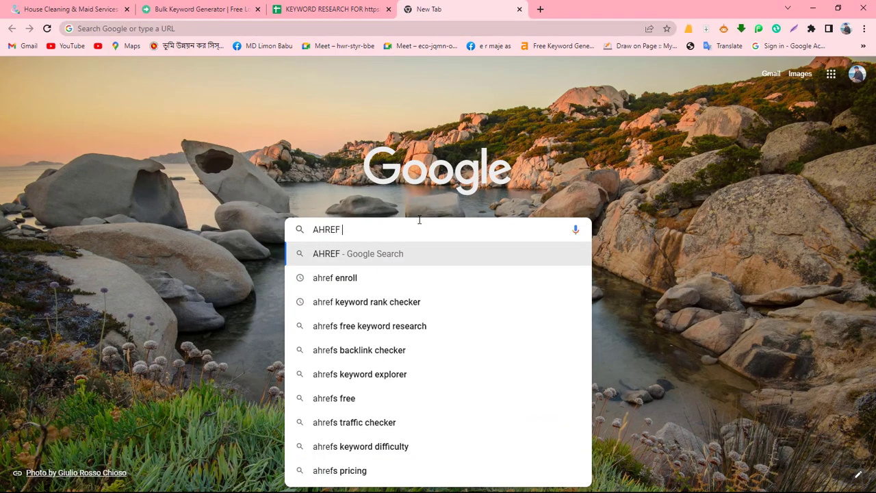
{"action": "type", "text": "FT"}
{"action": "key", "text": "BackSpace"}
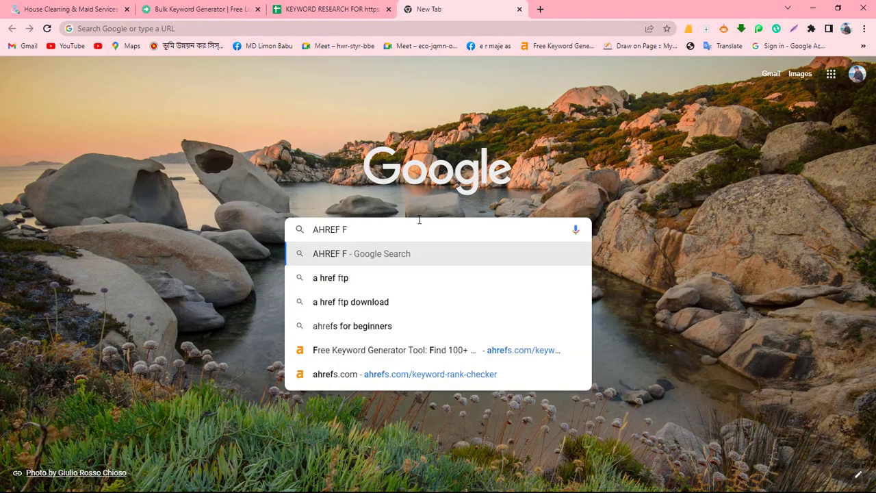
{"action": "type", "text": "REE"}
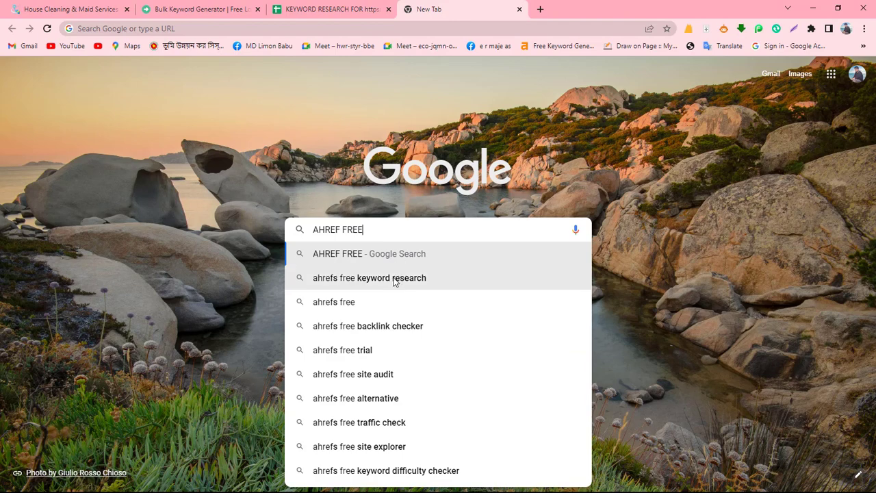
{"action": "left_click", "coordinate": [363, 278]}
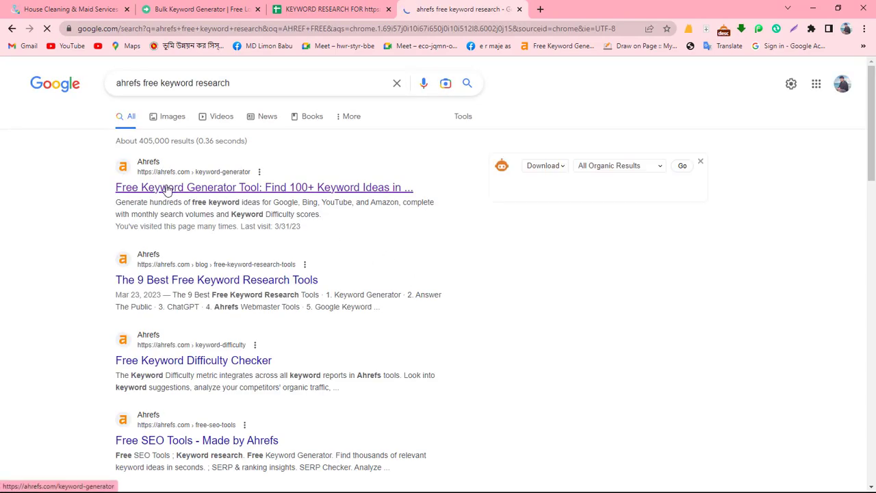
Open Ahrefs' Free Keyword Generator, paste the copied keyword without "california" and find keyword ideas for "bathroom cleaning services" in the United States
{"action": "left_click", "coordinate": [166, 188]}
{"action": "left_click", "coordinate": [208, 277]}
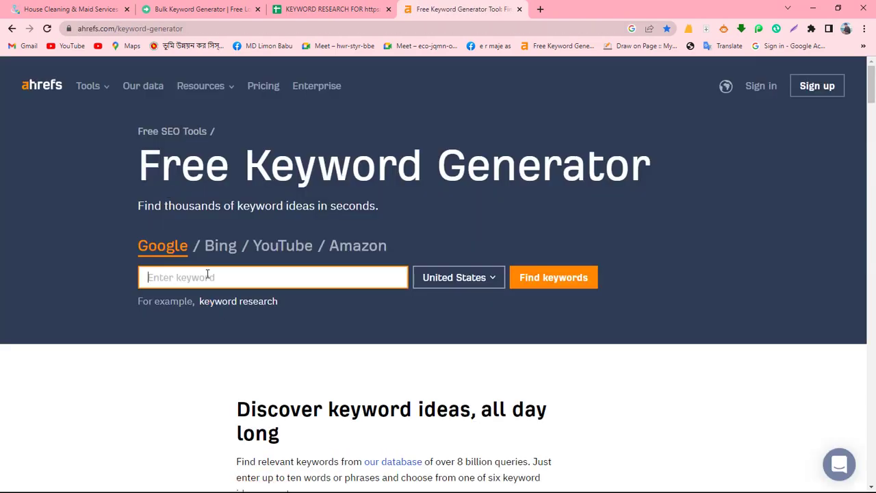
{"action": "key", "text": "ctrl+v"}
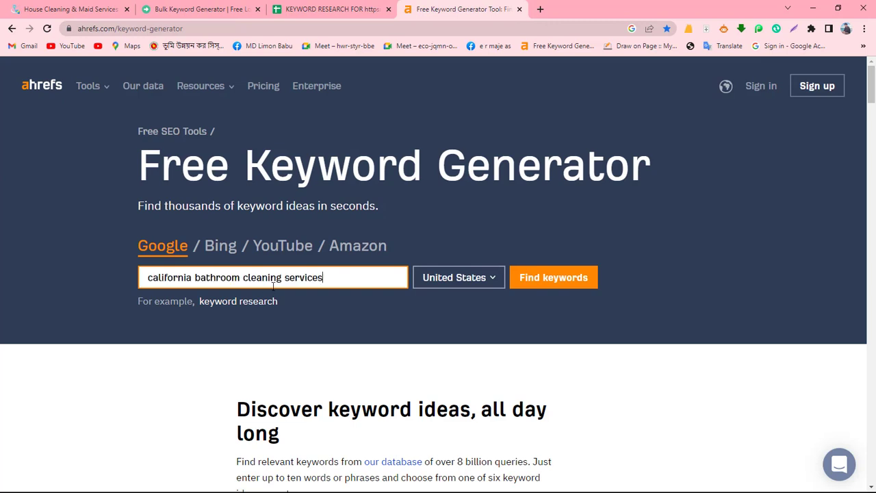
{"action": "double_click", "coordinate": [193, 277]}
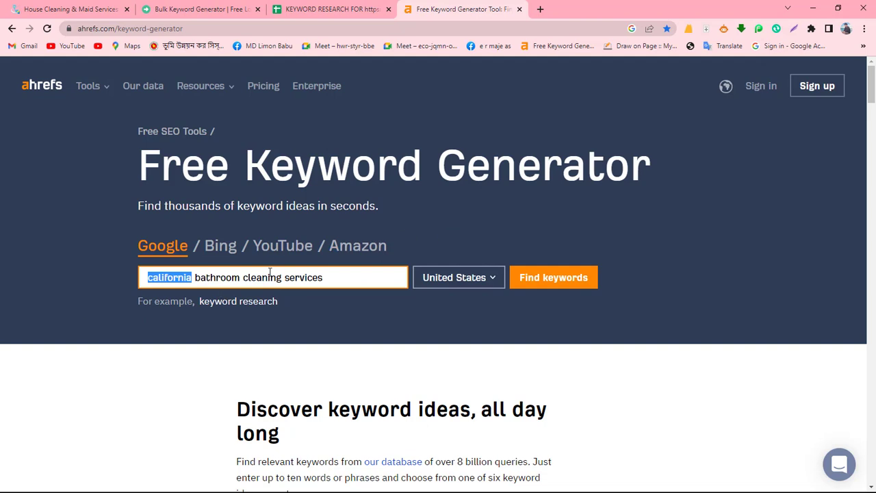
{"action": "key", "text": "BackSpace"}
{"action": "key", "text": "Delete"}
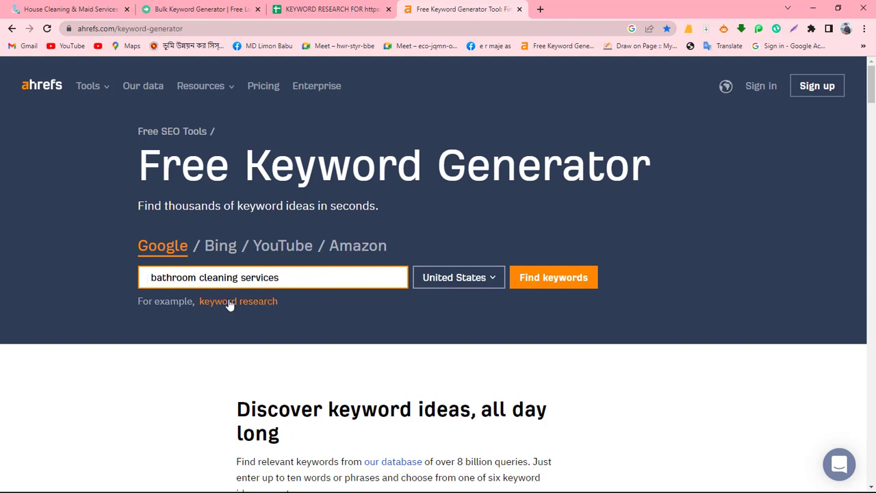
{"action": "left_click", "coordinate": [527, 278]}
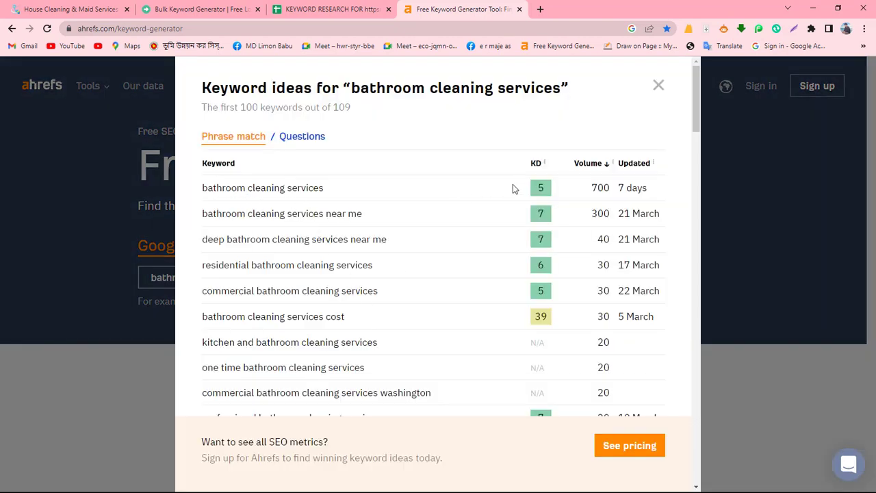
Examine the KD and volume of the keyword ideas and compare the first idea with the keyword in cell C10 of the sheet
{"action": "left_click_drag", "start_coordinate": [759, 6], "coordinate": [696, 19]}
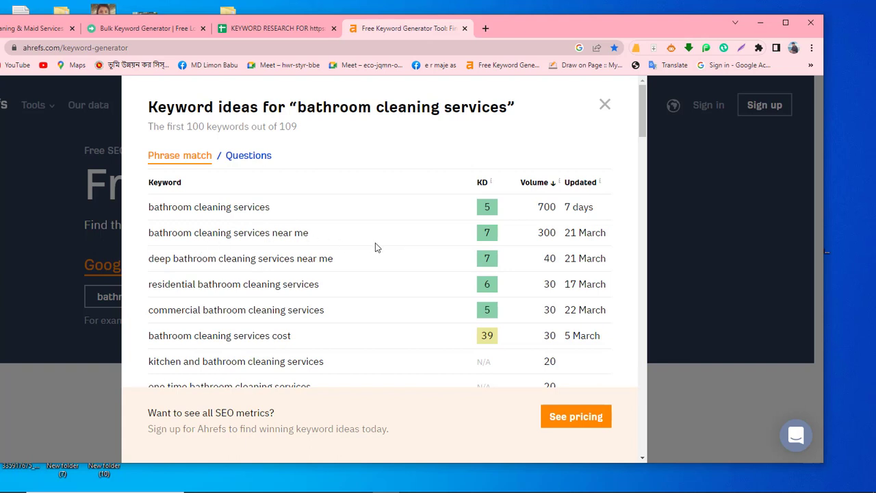
{"action": "key", "text": "super+Up"}
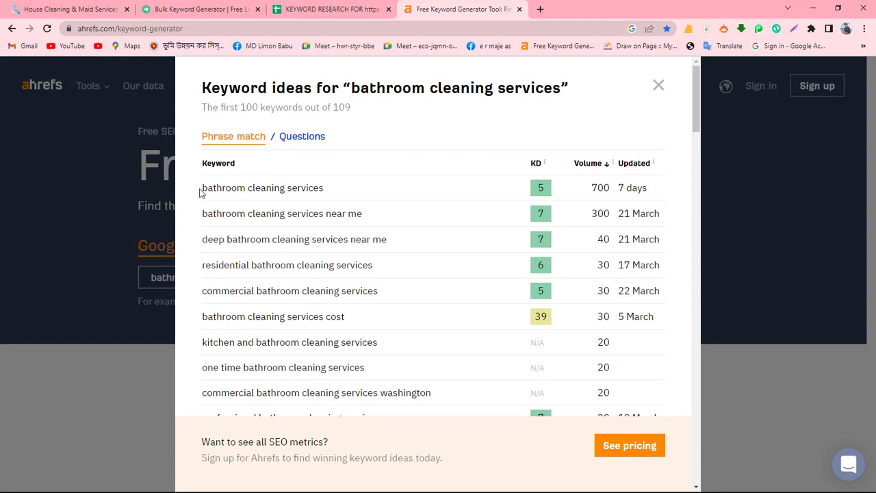
{"action": "left_click_drag", "start_coordinate": [201, 189], "coordinate": [174, 306]}
{"action": "left_click", "coordinate": [318, 288]}
{"action": "left_click_drag", "start_coordinate": [197, 186], "coordinate": [339, 186]}
{"action": "left_click", "coordinate": [338, 186]}
{"action": "left_click", "coordinate": [320, 8]}
{"action": "left_click", "coordinate": [187, 290]}
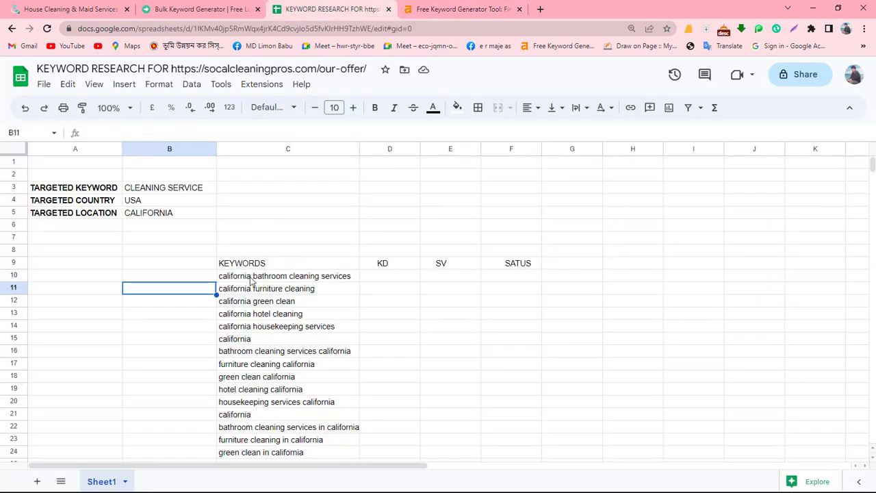
{"action": "left_click", "coordinate": [281, 278]}
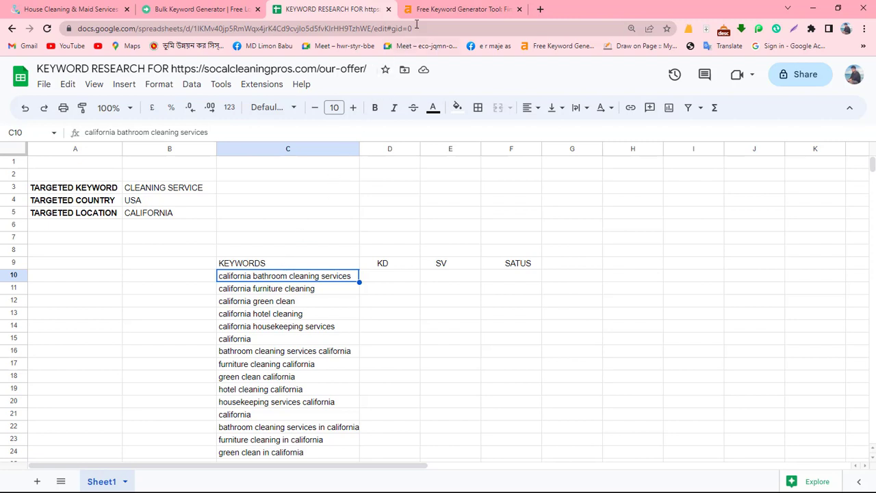
Copy the Ahrefs metrics for "bathroom cleaning services" into the sheet, entering KD 5 in cell D10 and SV 700 in cell E10
{"action": "left_click", "coordinate": [447, 9]}
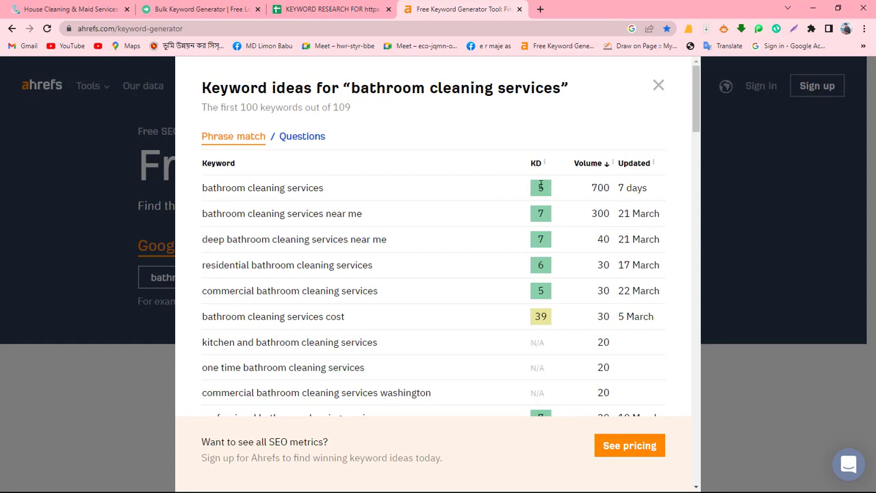
{"action": "left_click_drag", "start_coordinate": [538, 186], "coordinate": [546, 191]}
{"action": "left_click", "coordinate": [328, 9]}
{"action": "type", "text": "5"}
{"action": "double_click", "coordinate": [393, 191]}
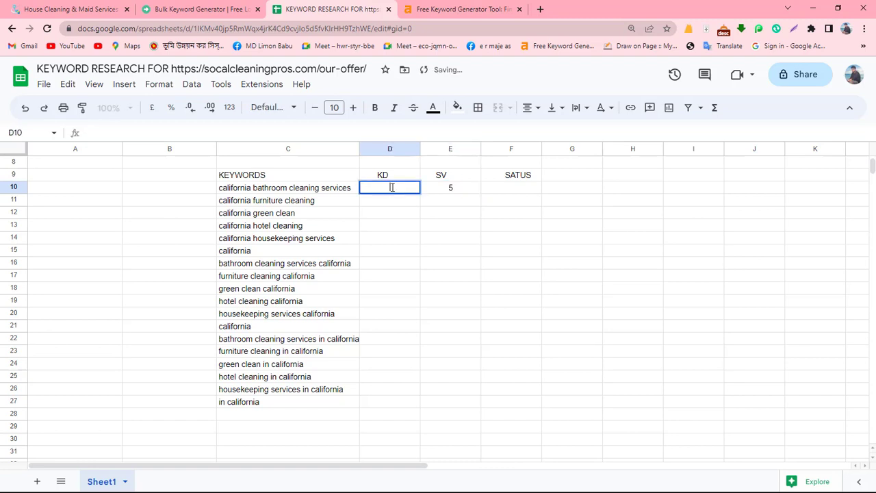
{"action": "type", "text": "5"}
{"action": "left_click", "coordinate": [453, 187]}
{"action": "double_click", "coordinate": [452, 187]}
{"action": "type", "text": "700"}
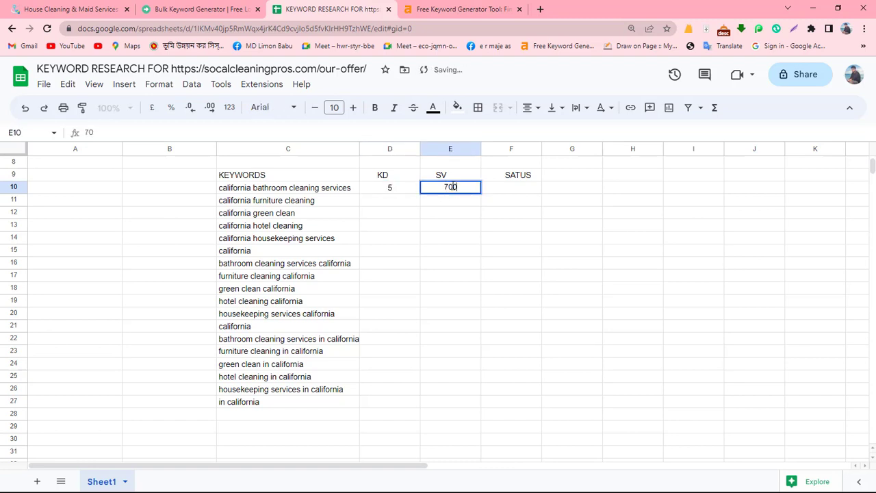
Enter the status "LOW" in cell F10 and center the KD value in cell D10 horizontally
{"action": "left_click", "coordinate": [495, 197]}
{"action": "double_click", "coordinate": [503, 191]}
{"action": "type", "text": "LOW"}
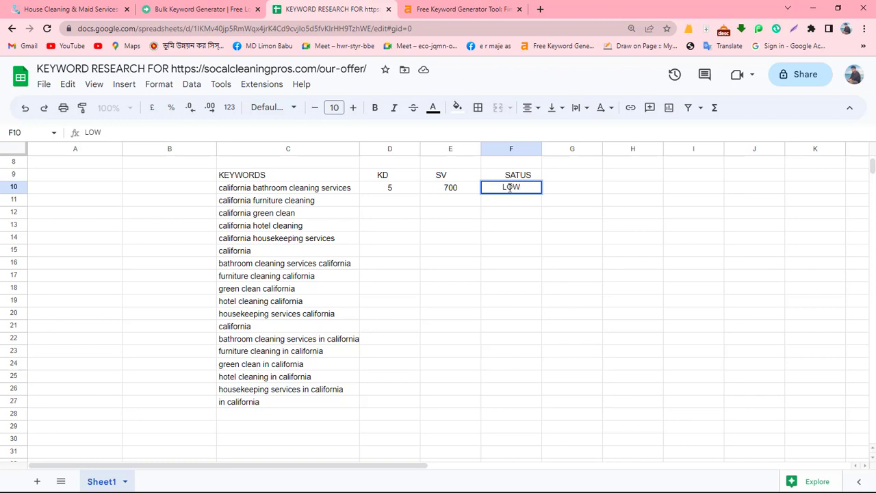
{"action": "left_click", "coordinate": [387, 189]}
{"action": "left_click", "coordinate": [529, 108]}
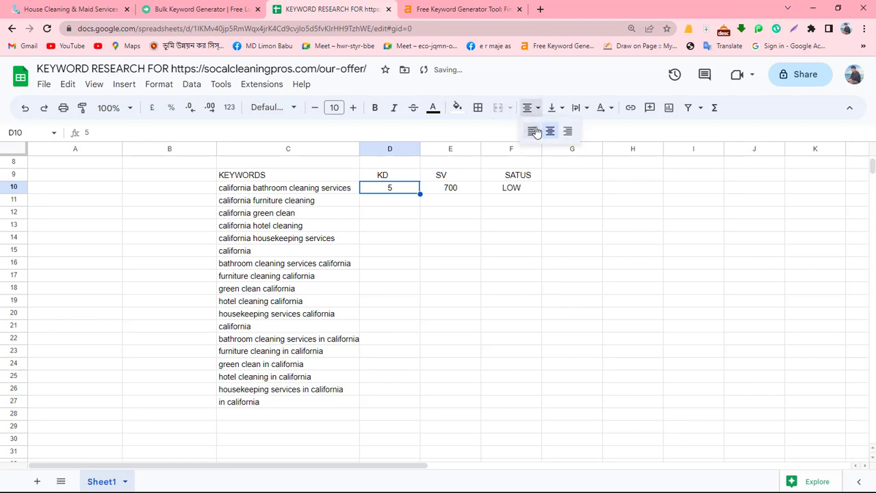
{"action": "left_click", "coordinate": [550, 131]}
{"action": "left_click", "coordinate": [386, 203]}
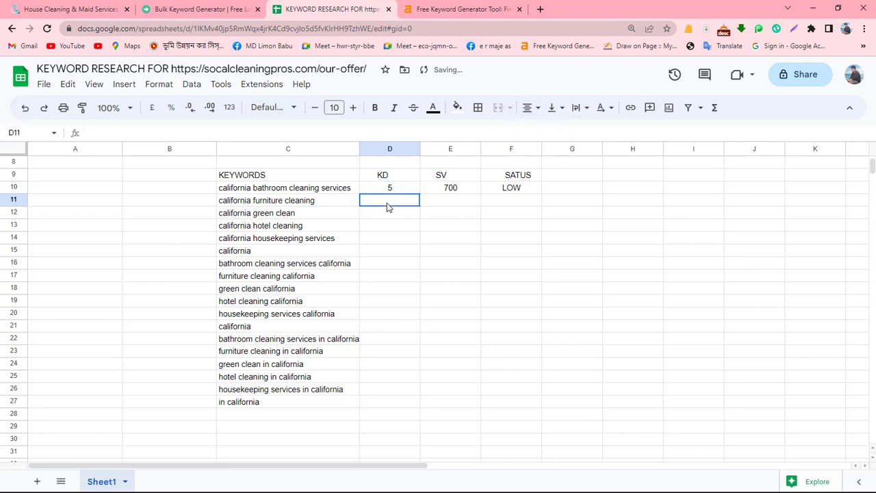
Review the keyword list in column C and the generated keywords on the Bulk Keyword Generator page
{"action": "left_click_drag", "start_coordinate": [225, 175], "coordinate": [268, 400]}
{"action": "left_click", "coordinate": [271, 413]}
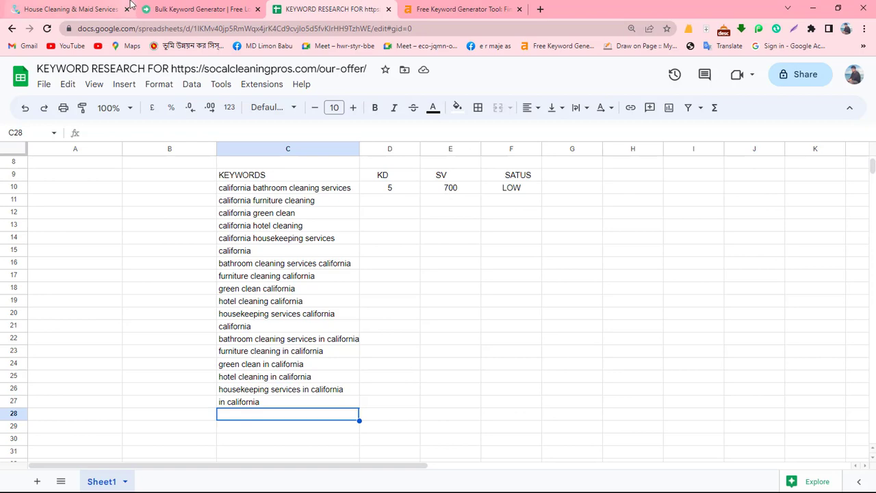
{"action": "left_click", "coordinate": [198, 9]}
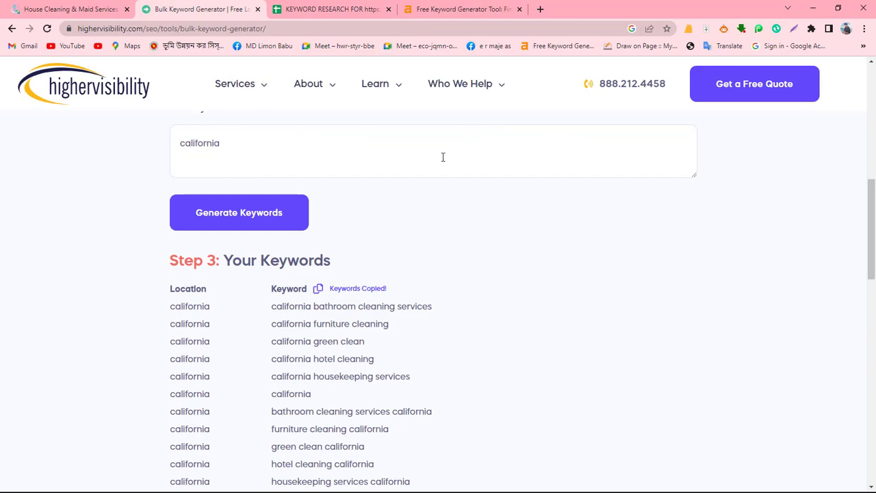
{"action": "scroll", "coordinate": [383, 270], "scroll_direction": "down", "scroll_amount": 3}
{"action": "scroll", "coordinate": [380, 282], "scroll_direction": "up", "scroll_amount": 2}
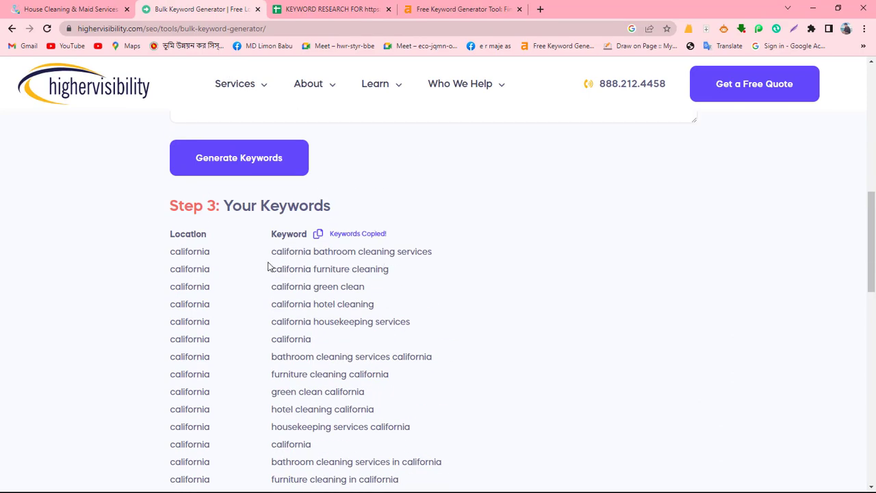
{"action": "left_click_drag", "start_coordinate": [270, 258], "coordinate": [364, 409]}
{"action": "right_click", "coordinate": [363, 409]}
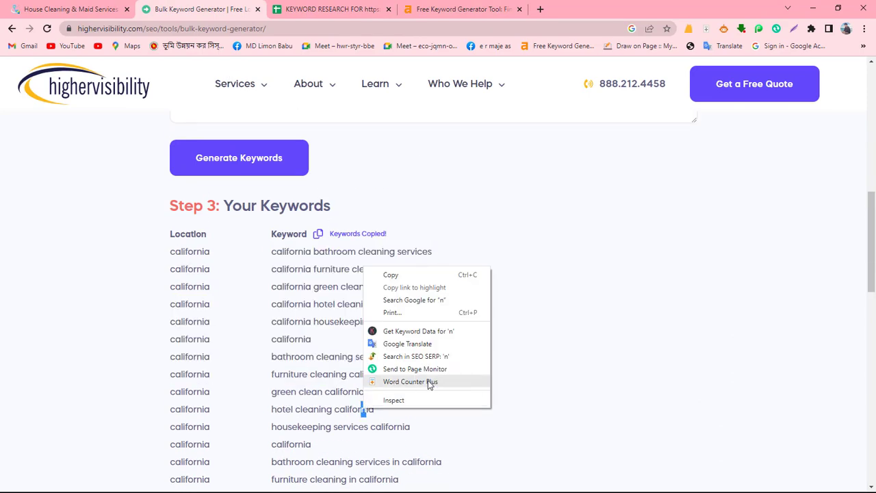
{"action": "left_click", "coordinate": [541, 308]}
{"action": "scroll", "coordinate": [479, 356], "scroll_direction": "down", "scroll_amount": 2}
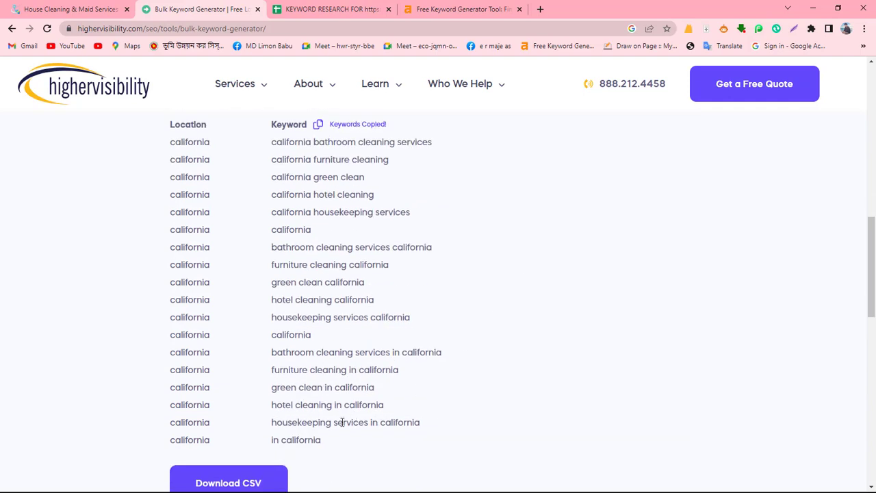
{"action": "left_click_drag", "start_coordinate": [327, 442], "coordinate": [273, 154]}
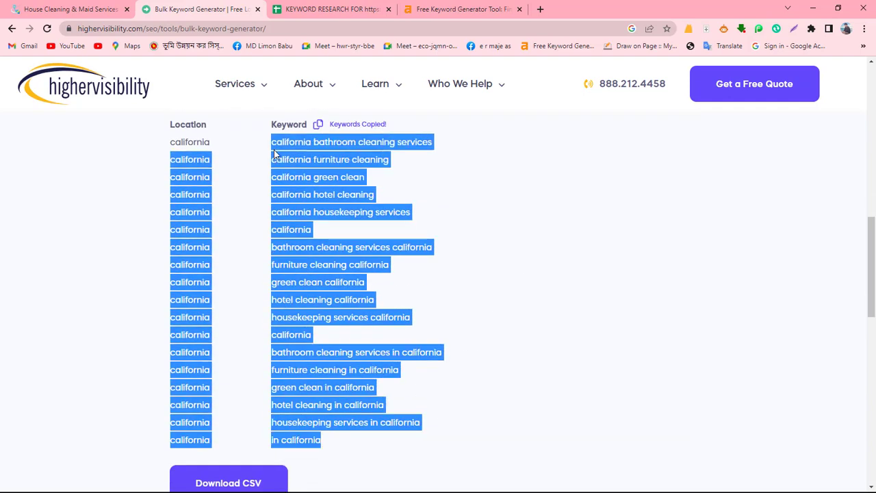
{"action": "left_click", "coordinate": [140, 188]}
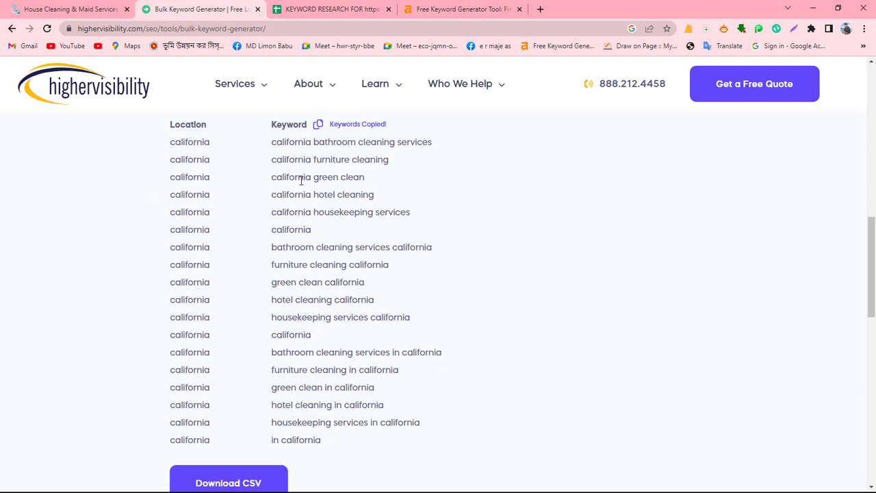
{"action": "left_click_drag", "start_coordinate": [273, 142], "coordinate": [397, 446]}
{"action": "left_click", "coordinate": [345, 404]}
Download the generated keywords as a CSV file and open it in Notepad without making Notepad the default for .csv files
{"action": "scroll", "coordinate": [362, 351], "scroll_direction": "down", "scroll_amount": 2}
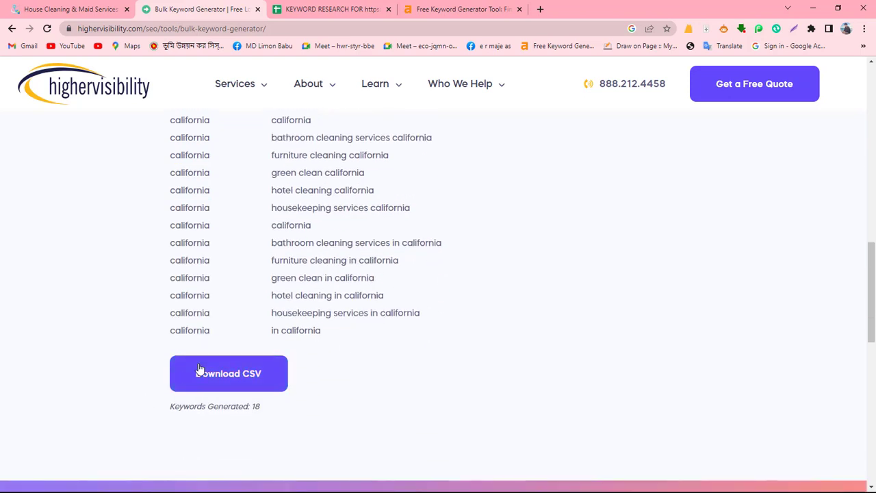
{"action": "left_click", "coordinate": [212, 377]}
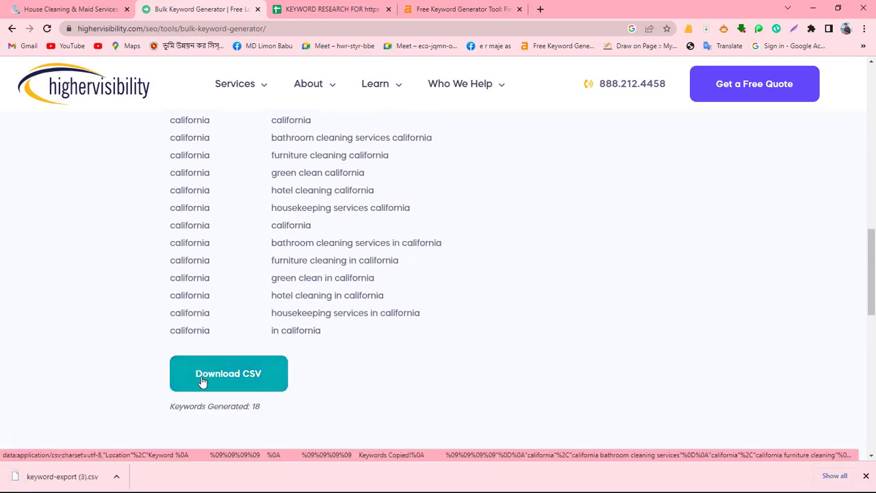
{"action": "left_click", "coordinate": [66, 477]}
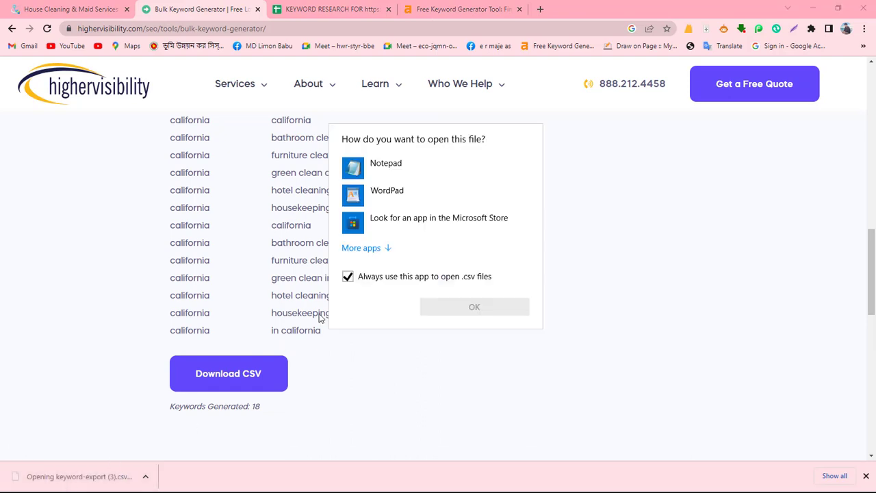
{"action": "left_click", "coordinate": [348, 275]}
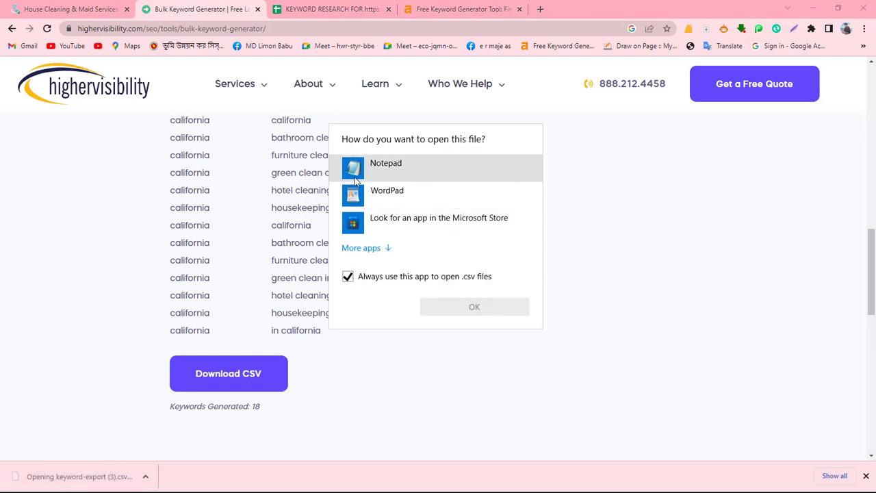
{"action": "left_click", "coordinate": [348, 276]}
{"action": "left_click", "coordinate": [381, 168]}
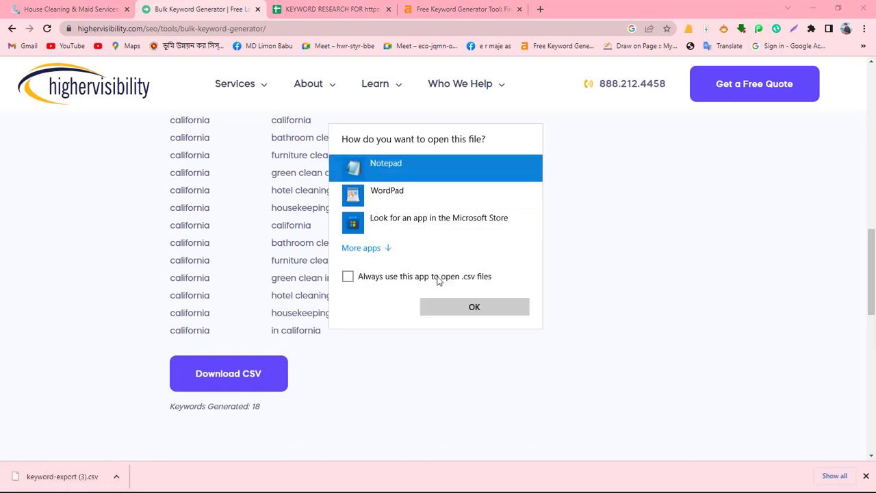
{"action": "left_click", "coordinate": [472, 306]}
Select all the location and keyword rows in the exported CSV file and minimize the Notepad window
{"action": "left_click_drag", "start_coordinate": [287, 324], "coordinate": [73, 140]}
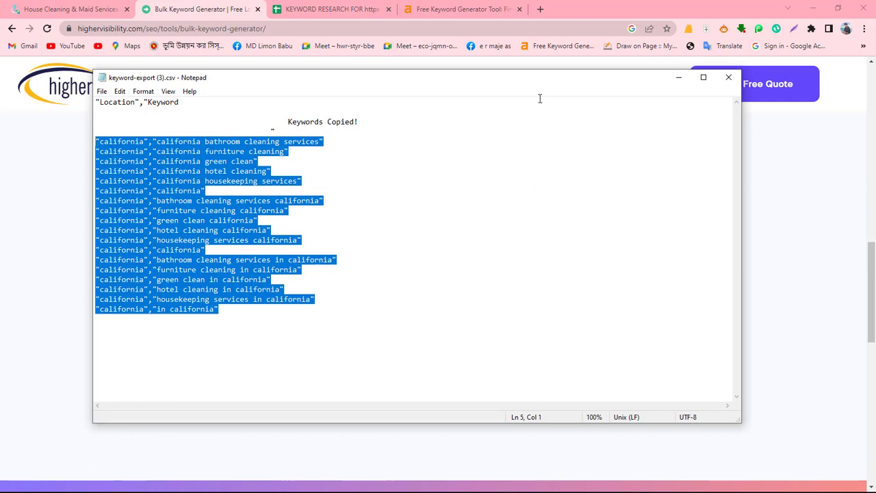
{"action": "left_click_drag", "start_coordinate": [526, 84], "coordinate": [256, 112]}
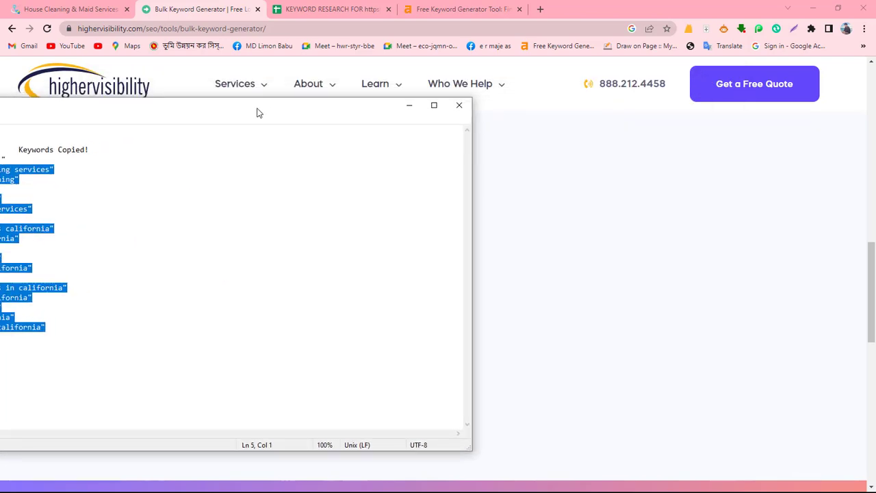
{"action": "left_click", "coordinate": [404, 106]}
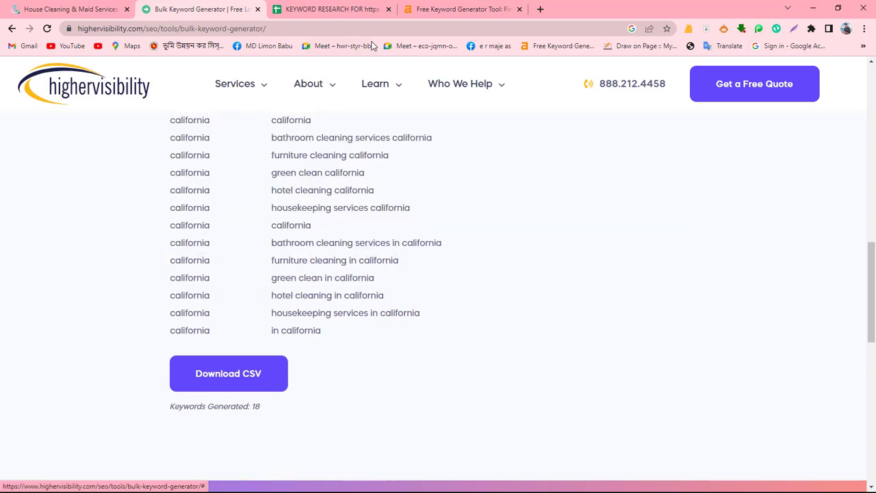
Search Google in a new tab for "cleaning service california" and go to the related searches below the results
{"action": "left_click", "coordinate": [541, 8]}
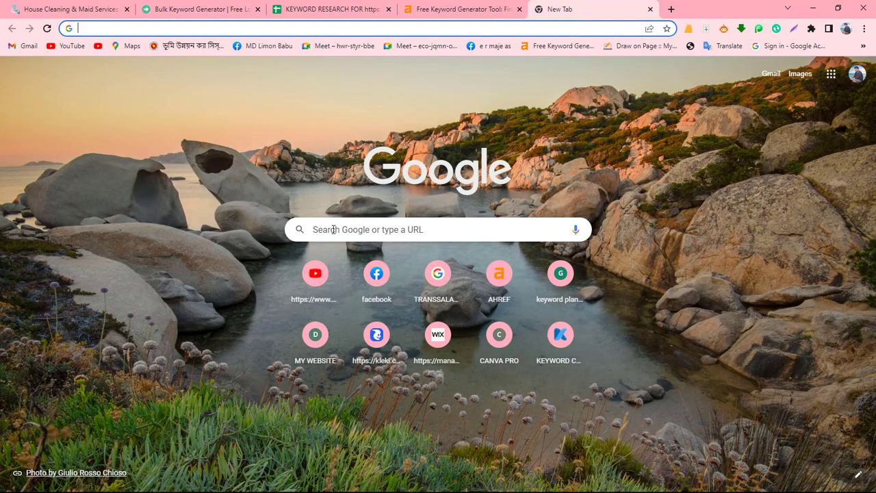
{"action": "left_click", "coordinate": [334, 230]}
{"action": "type", "text": "C"}
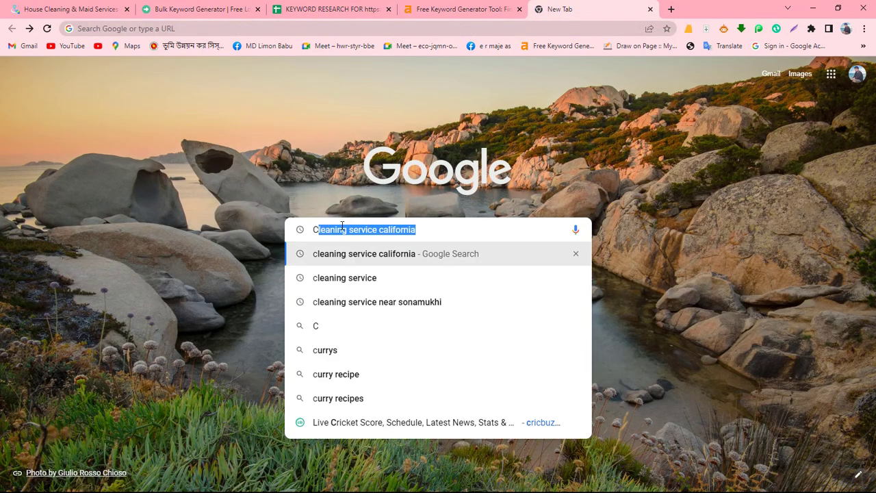
{"action": "type", "text": "LEANING SE"}
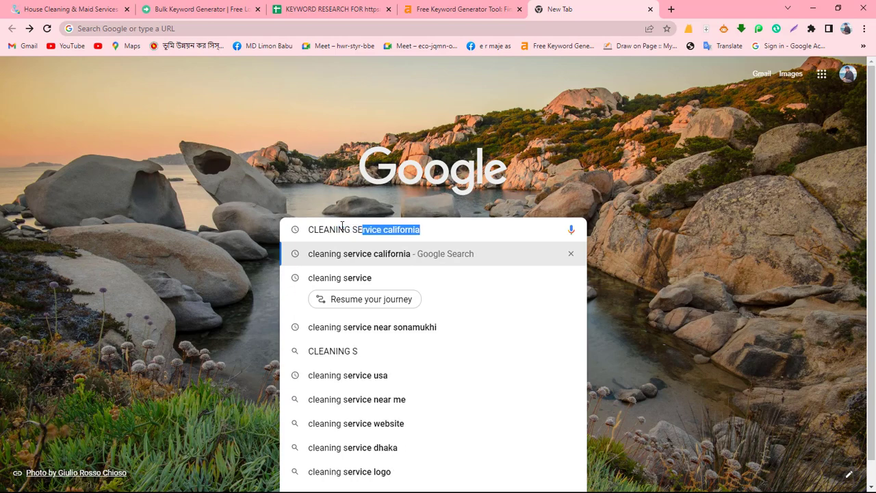
{"action": "type", "text": "RVICE"}
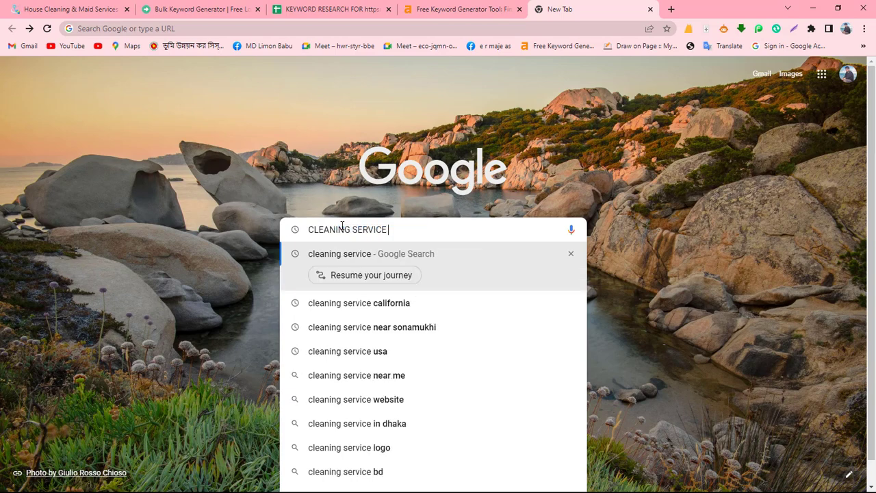
{"action": "type", "text": " CA;"}
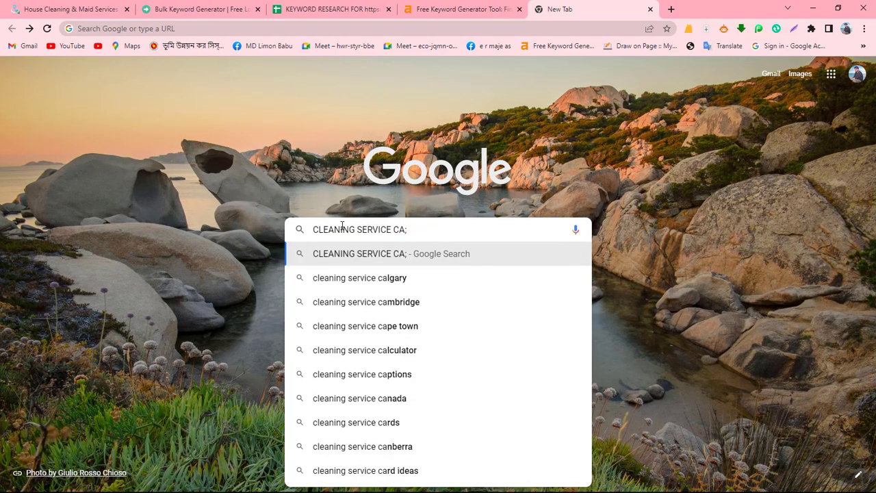
{"action": "key", "text": "BackSpace"}
{"action": "type", "text": "LI"}
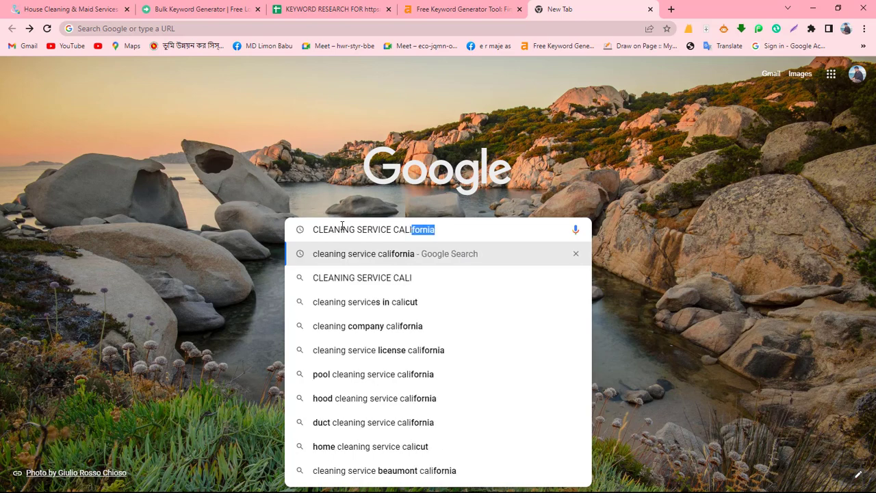
{"action": "key", "text": "Return"}
{"action": "scroll", "coordinate": [304, 332], "scroll_direction": "down", "scroll_amount": 1}
{"action": "scroll", "coordinate": [305, 332], "scroll_direction": "down", "scroll_amount": 20}
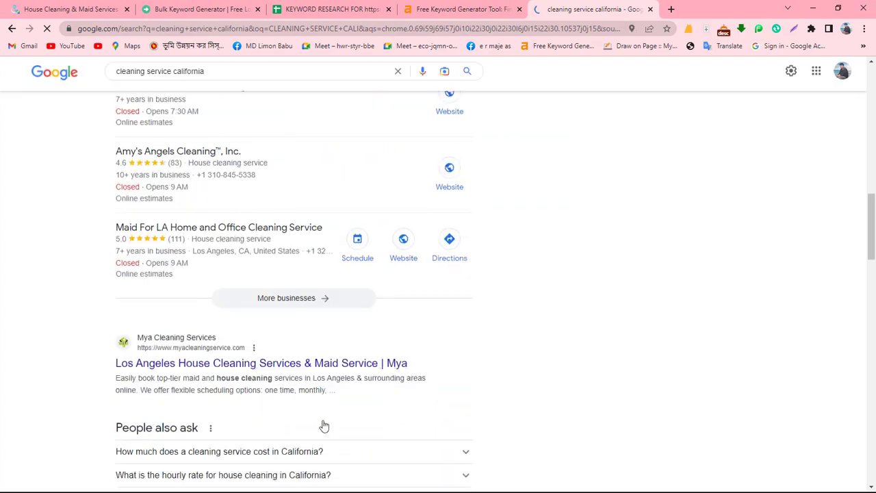
{"action": "scroll", "coordinate": [411, 407], "scroll_direction": "down", "scroll_amount": 1}
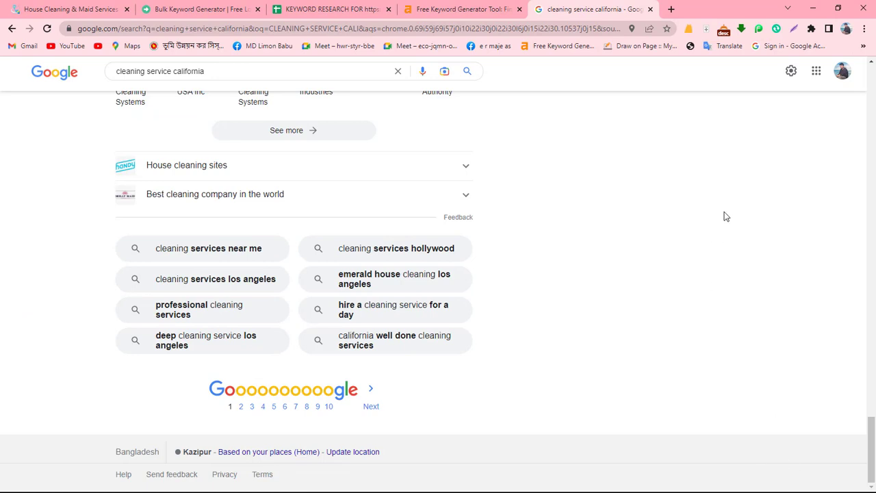
Box the near me, Hollywood, Los Angeles, professional and deep cleaning suggestions in a Lightshot capture of the related searches, and discard the capture
{"action": "left_click", "coordinate": [794, 29]}
{"action": "left_click_drag", "start_coordinate": [39, 195], "coordinate": [510, 399]}
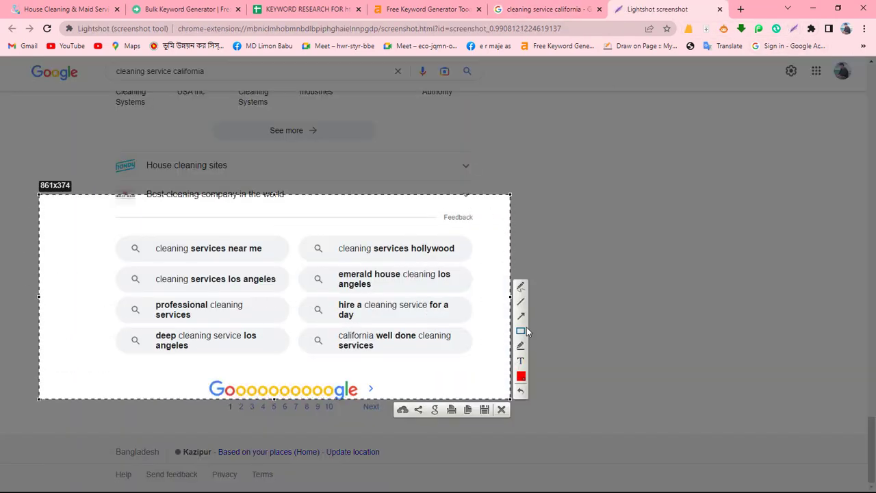
{"action": "left_click_drag", "start_coordinate": [132, 238], "coordinate": [275, 263]}
{"action": "left_click_drag", "start_coordinate": [316, 236], "coordinate": [470, 261]}
{"action": "left_click_drag", "start_coordinate": [141, 268], "coordinate": [297, 292]}
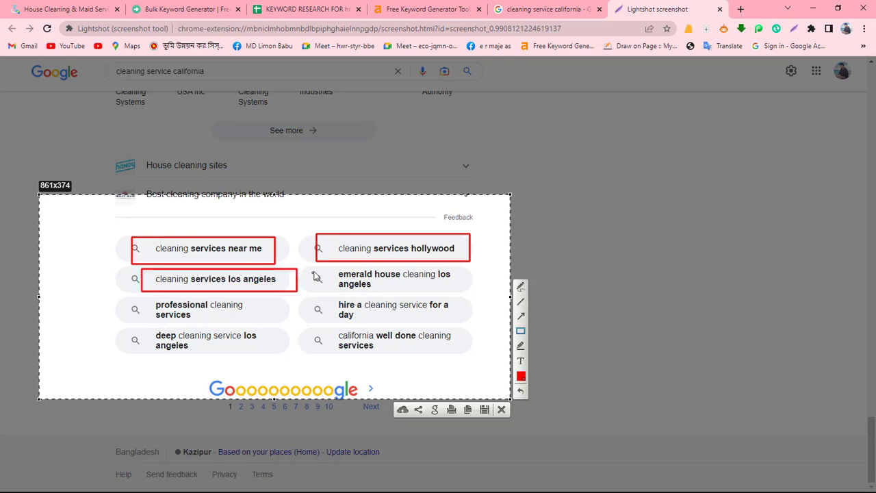
{"action": "left_click_drag", "start_coordinate": [133, 294], "coordinate": [252, 324]}
{"action": "mouse_move", "coordinate": [122, 334]}
{"action": "left_mouse_down"}
{"action": "mouse_move", "coordinate": [134, 342]}
{"action": "mouse_move", "coordinate": [297, 350]}
{"action": "left_mouse_up"}
{"action": "left_click", "coordinate": [501, 409]}
Search for "GOOGLE USA" and open the Google USA result to search from the US version of Google
{"action": "scroll", "coordinate": [43, 87], "scroll_direction": "up", "scroll_amount": 10}
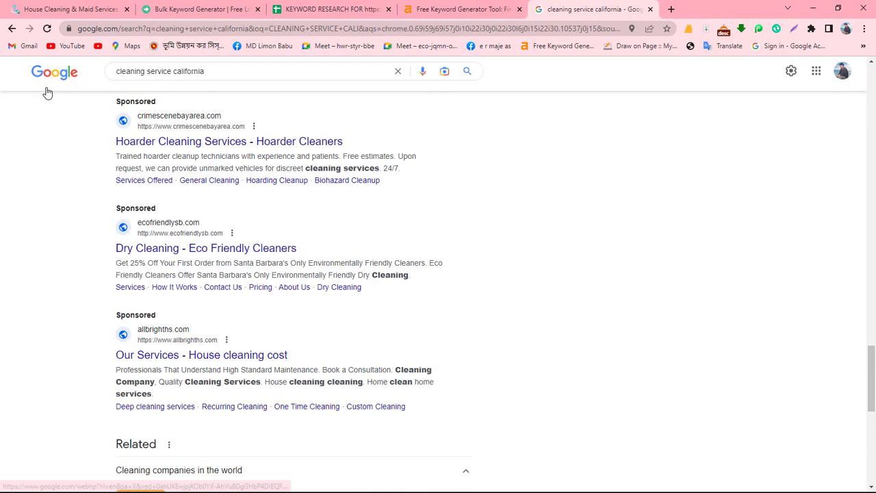
{"action": "triple_click", "coordinate": [250, 72]}
{"action": "key", "text": "BackSpace"}
{"action": "type", "text": "GOOGLE USA"}
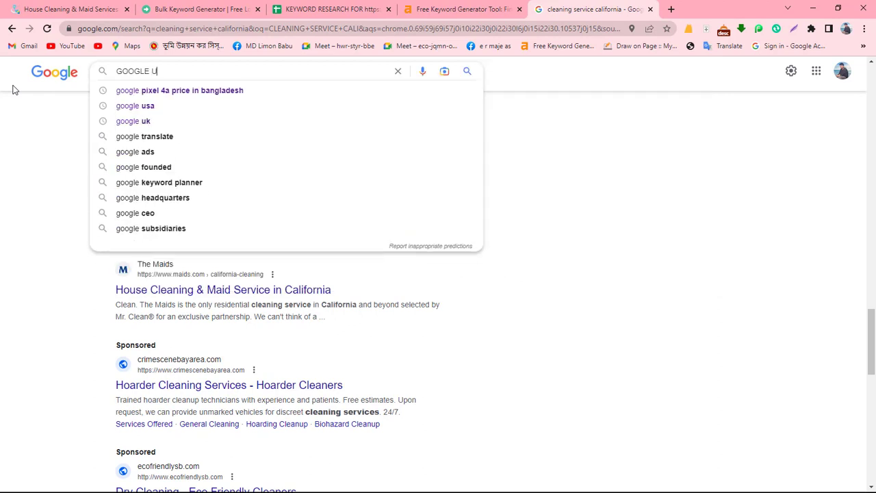
{"action": "key", "text": "Return"}
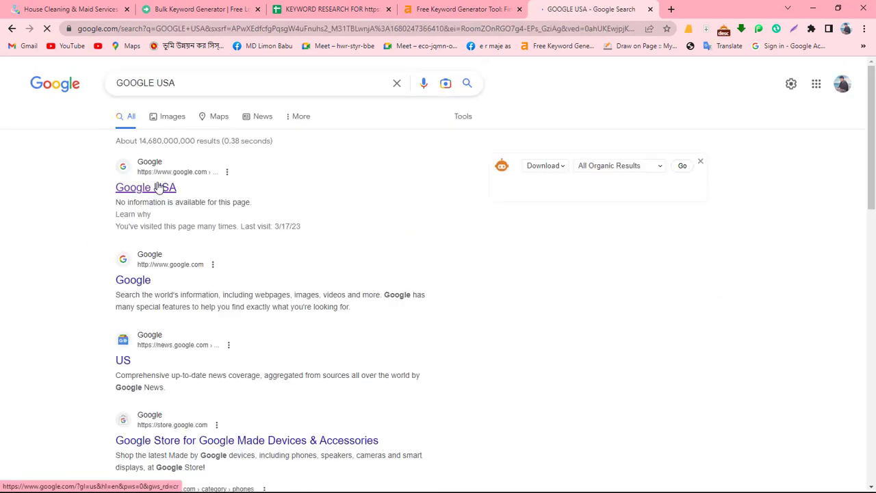
{"action": "left_click", "coordinate": [157, 187]}
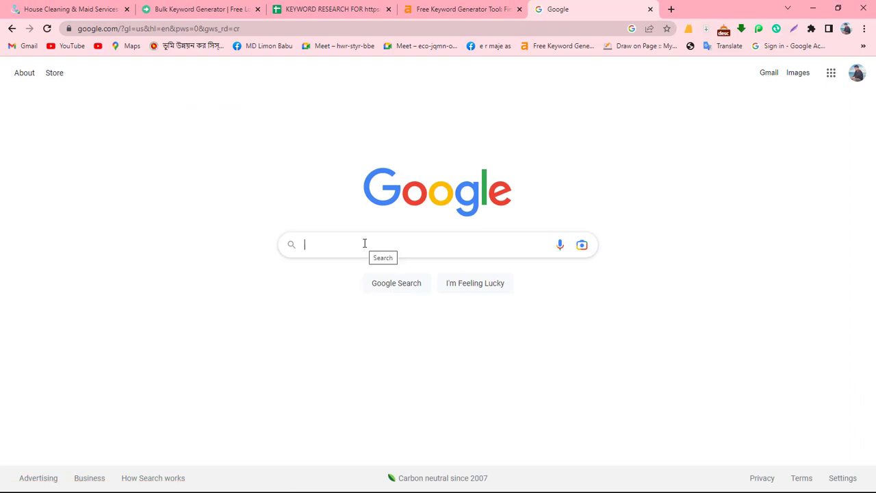
Search the US version of Google for "CLEANING SERVICE" and examine the related searches among the results
{"action": "type", "text": "CLEANING "}
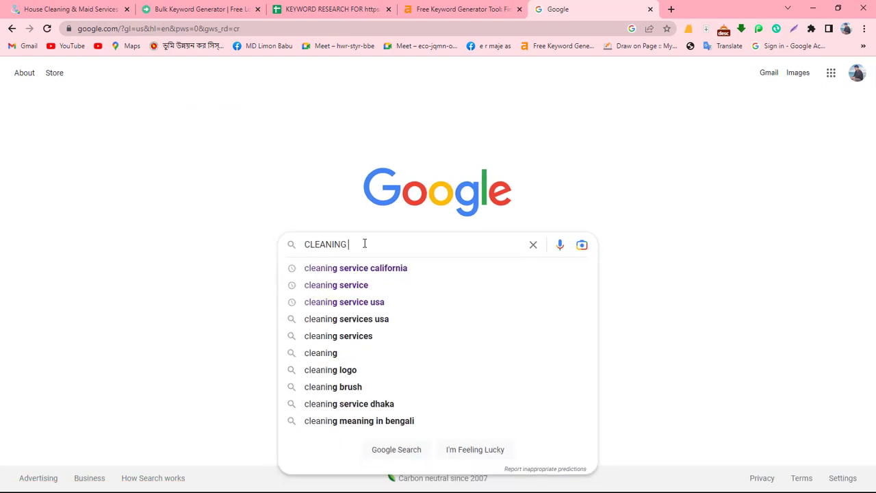
{"action": "type", "text": "SERVICE"}
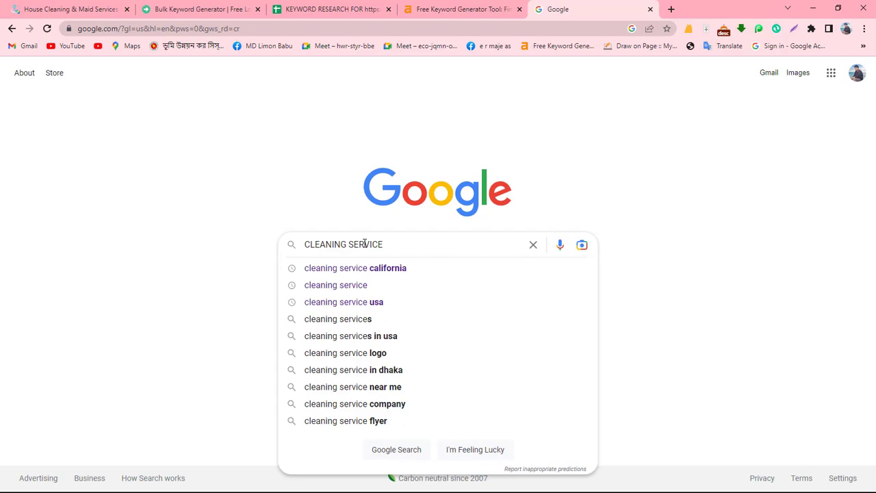
{"action": "key", "text": "Return"}
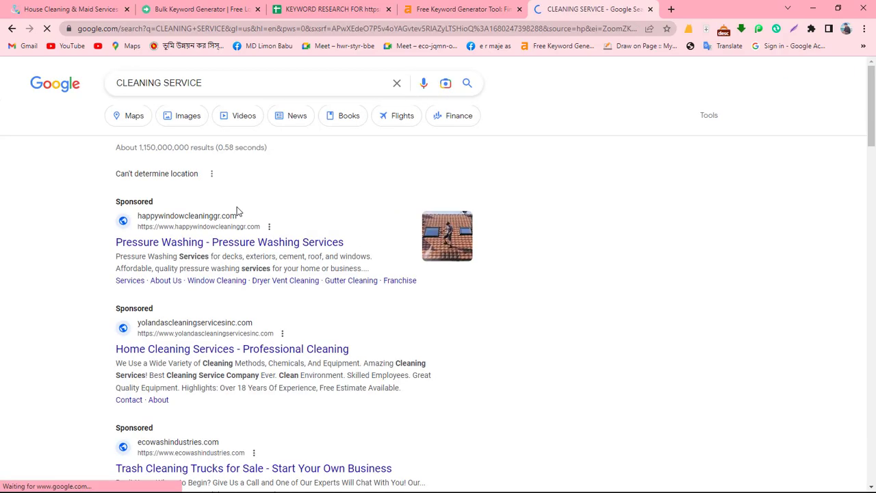
{"action": "scroll", "coordinate": [251, 362], "scroll_direction": "down", "scroll_amount": 10}
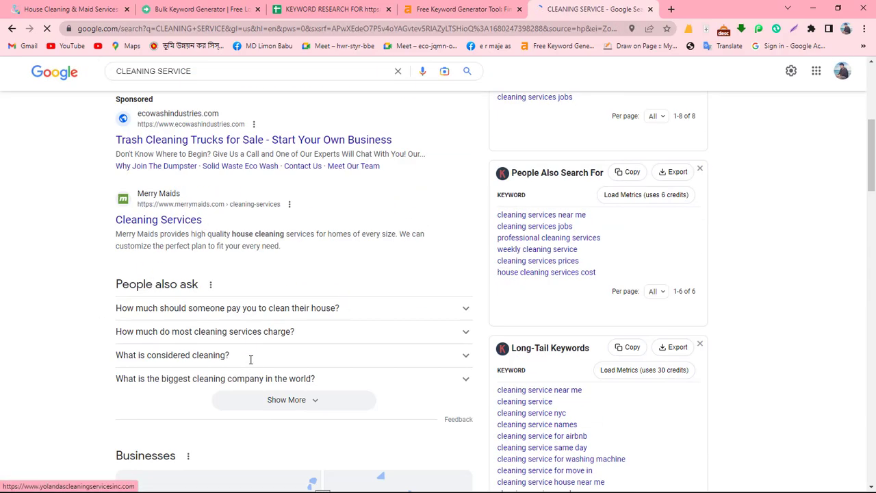
{"action": "scroll", "coordinate": [256, 347], "scroll_direction": "down", "scroll_amount": 15}
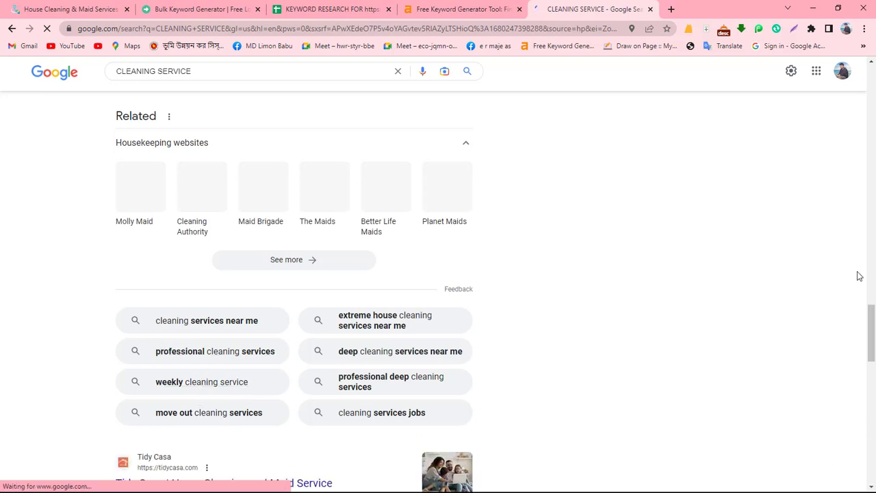
Box every related search except "professional deep cleaning services" in red on a Lightshot capture, and discard the capture
{"action": "left_click", "coordinate": [796, 29]}
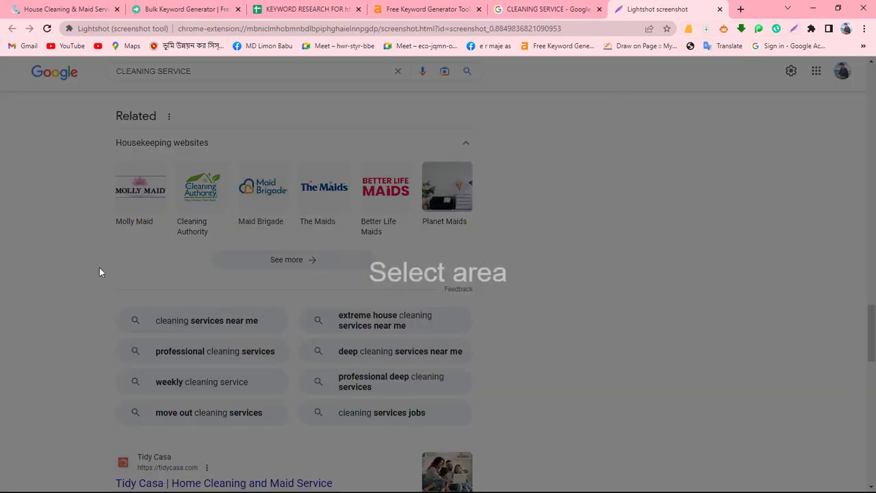
{"action": "left_click_drag", "start_coordinate": [92, 266], "coordinate": [487, 474]}
{"action": "left_click_drag", "start_coordinate": [299, 290], "coordinate": [455, 342]}
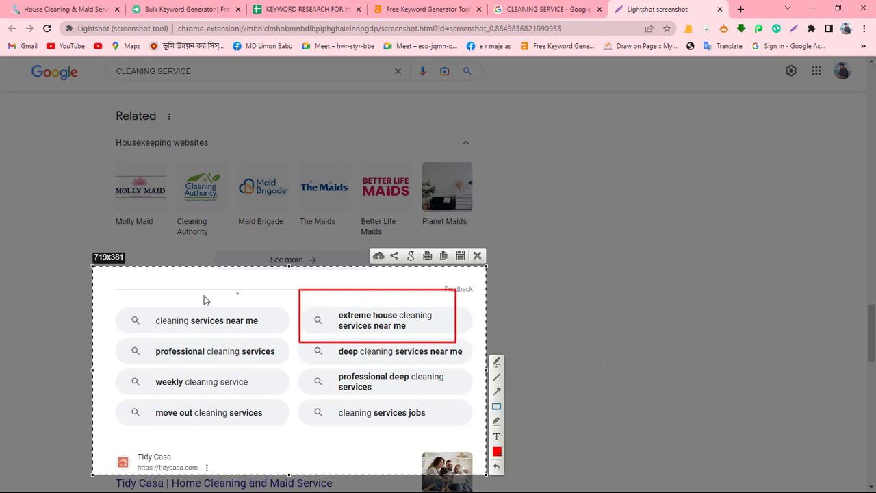
{"action": "left_click_drag", "start_coordinate": [141, 306], "coordinate": [269, 335]}
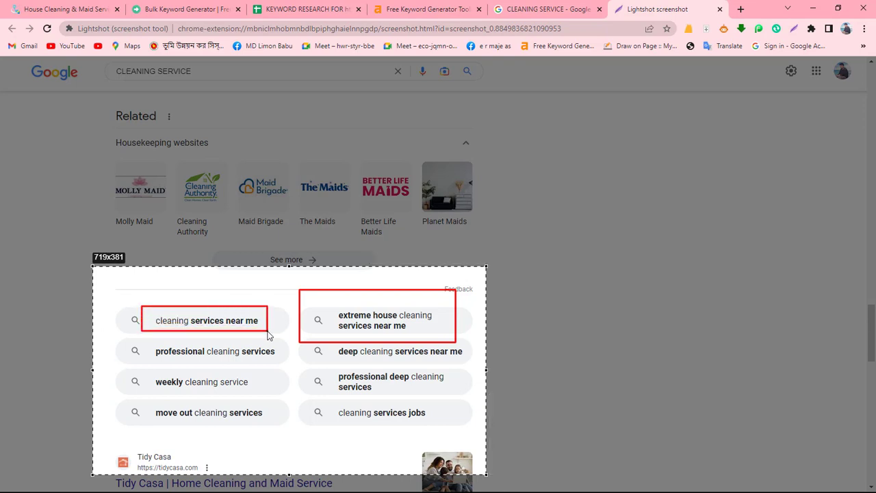
{"action": "left_click_drag", "start_coordinate": [144, 337], "coordinate": [281, 370]}
{"action": "left_click_drag", "start_coordinate": [314, 343], "coordinate": [478, 358]}
{"action": "left_click_drag", "start_coordinate": [140, 374], "coordinate": [275, 389]}
{"action": "left_click_drag", "start_coordinate": [137, 403], "coordinate": [284, 421]}
{"action": "left_click_drag", "start_coordinate": [311, 392], "coordinate": [454, 430]}
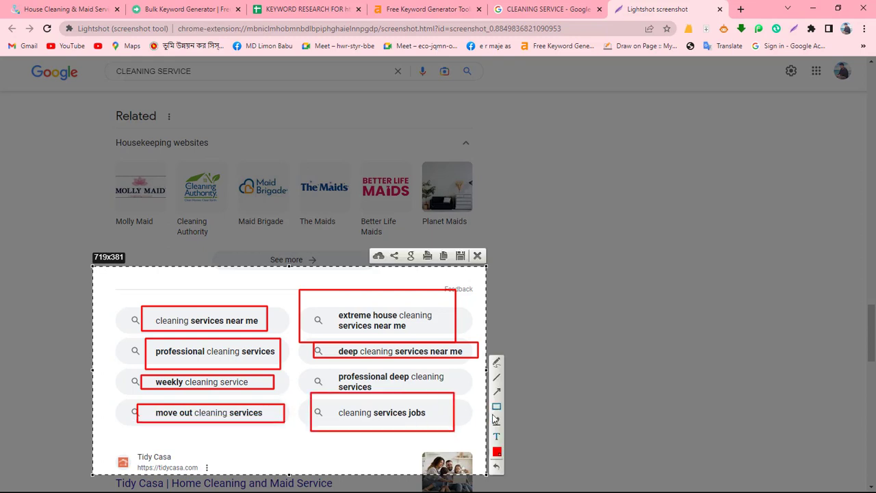
{"action": "left_click", "coordinate": [477, 255]}
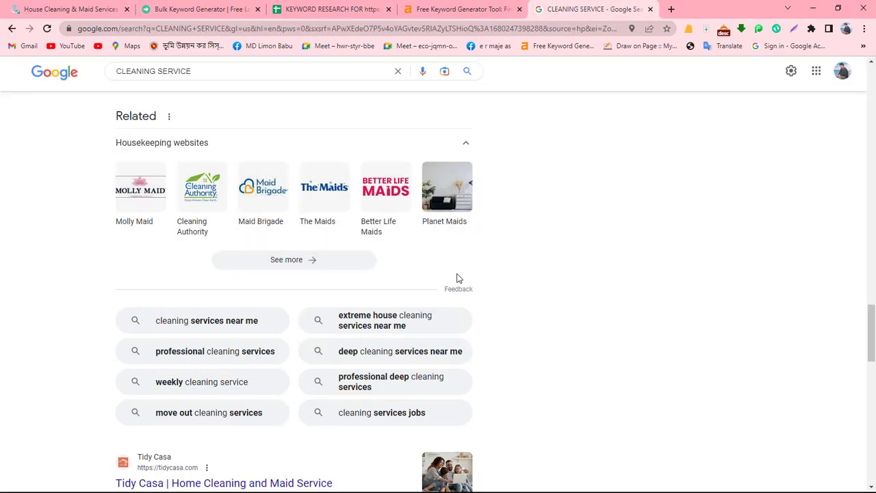
Extend the search query to "CLEANING SERVICE CALIFORNIA" and examine the related searches at the end of the results
{"action": "scroll", "coordinate": [456, 279], "scroll_direction": "up", "scroll_amount": 3}
{"action": "left_click", "coordinate": [199, 71]}
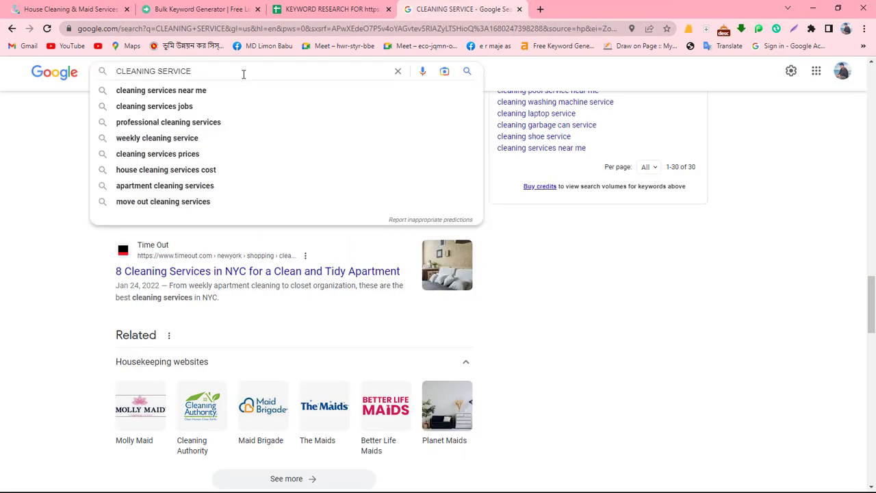
{"action": "type", "text": "CALIFORNIA"}
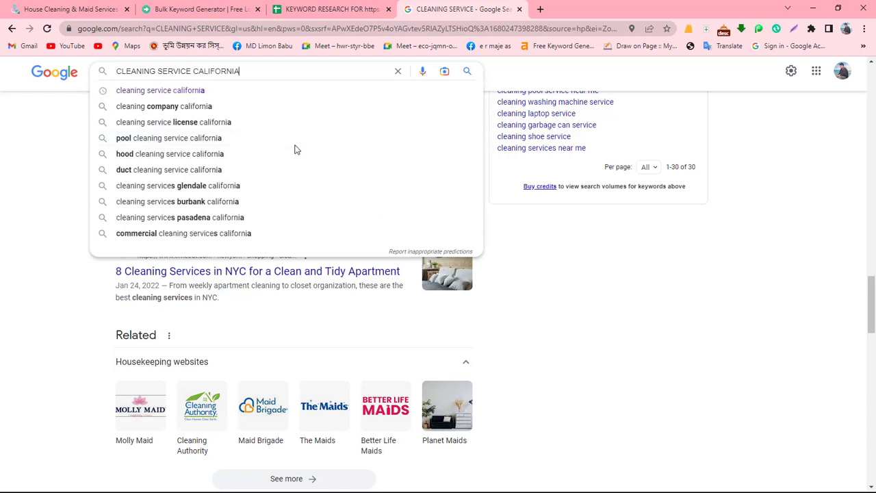
{"action": "key", "text": "Return"}
{"action": "scroll", "coordinate": [409, 381], "scroll_direction": "down", "scroll_amount": 15}
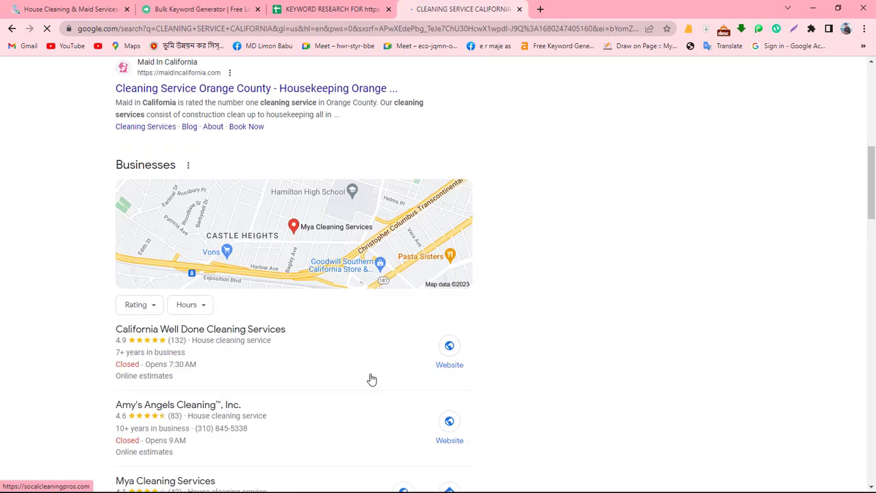
{"action": "scroll", "coordinate": [321, 355], "scroll_direction": "down", "scroll_amount": 15}
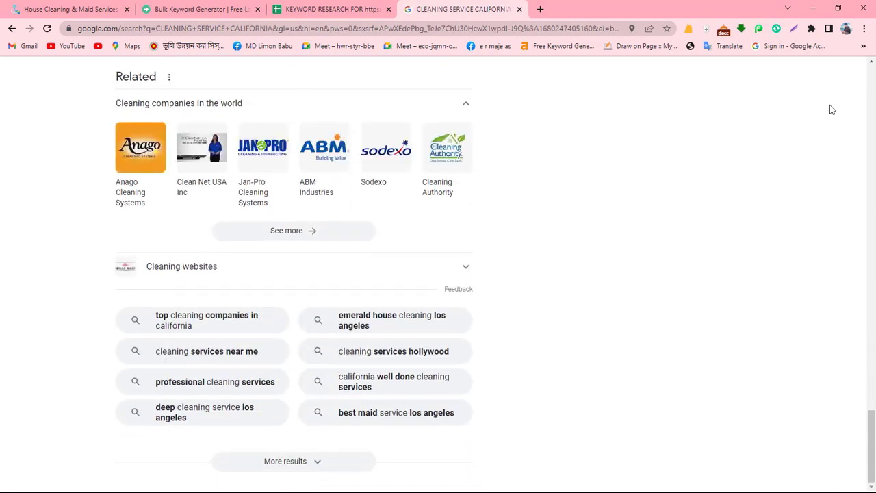
Capture the related searches with Lightshot and box the top companies, near me, professional, California well done and Hollywood suggestions in red
{"action": "left_click", "coordinate": [794, 28]}
{"action": "left_click_drag", "start_coordinate": [56, 276], "coordinate": [513, 461]}
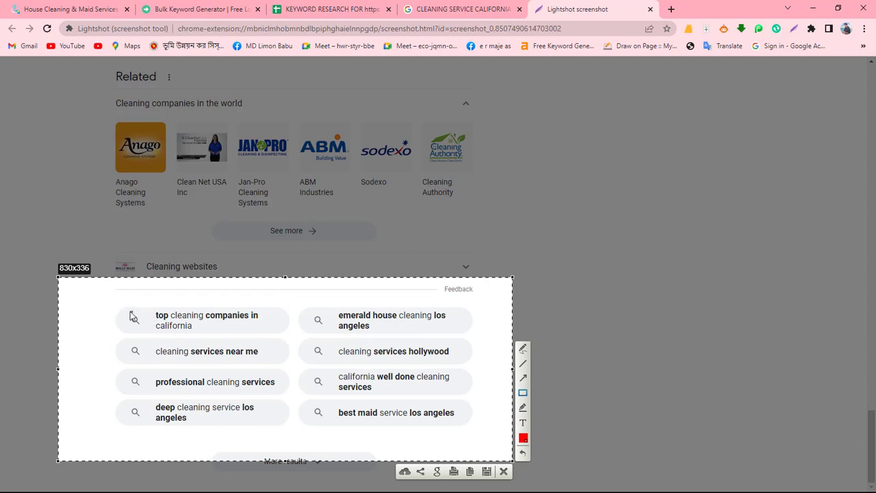
{"action": "mouse_move", "coordinate": [117, 304]}
{"action": "left_mouse_down"}
{"action": "mouse_move", "coordinate": [195, 308]}
{"action": "mouse_move", "coordinate": [269, 343]}
{"action": "left_mouse_up"}
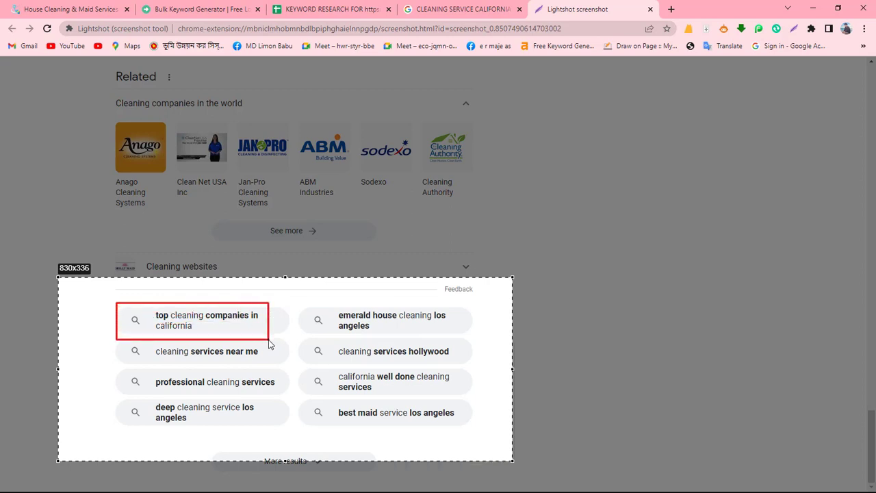
{"action": "left_click_drag", "start_coordinate": [134, 347], "coordinate": [271, 362]}
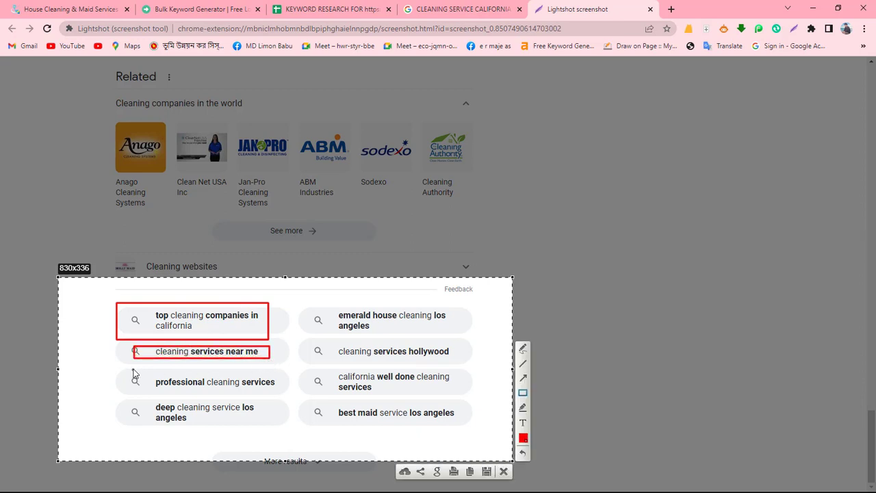
{"action": "left_click_drag", "start_coordinate": [137, 366], "coordinate": [284, 394]}
{"action": "mouse_move", "coordinate": [301, 363]}
{"action": "left_mouse_down"}
{"action": "mouse_move", "coordinate": [453, 385]}
{"action": "mouse_move", "coordinate": [464, 396]}
{"action": "left_mouse_up"}
{"action": "left_click_drag", "start_coordinate": [308, 335], "coordinate": [460, 365]}
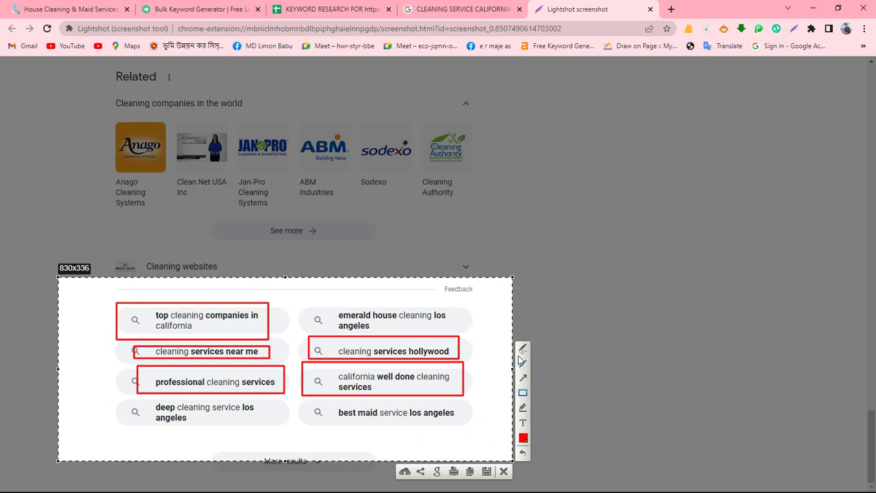
Draw freehand red tick marks beside the boxed suggestions in the capture, and close the capture without saving it
{"action": "left_click_drag", "start_coordinate": [347, 298], "coordinate": [280, 347]}
{"action": "mouse_move", "coordinate": [245, 326]}
{"action": "left_mouse_down"}
{"action": "mouse_move", "coordinate": [274, 346]}
{"action": "mouse_move", "coordinate": [279, 370]}
{"action": "mouse_move", "coordinate": [291, 367]}
{"action": "left_mouse_up"}
{"action": "left_click_drag", "start_coordinate": [442, 344], "coordinate": [485, 299]}
{"action": "left_click_drag", "start_coordinate": [466, 373], "coordinate": [487, 353]}
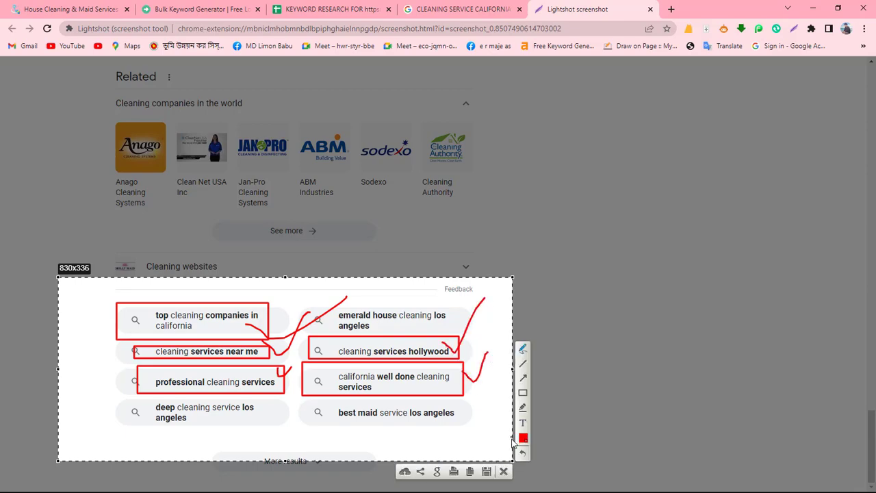
{"action": "left_click", "coordinate": [503, 472]}
Return to the start of the results and clear the "CLEANING SERVICE CALIFORNIA" query from the search box
{"action": "scroll", "coordinate": [262, 330], "scroll_direction": "up", "scroll_amount": 20}
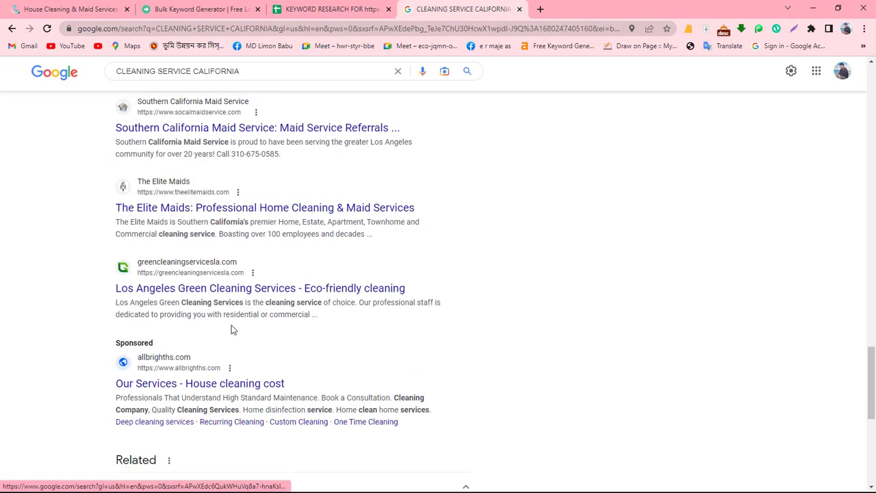
{"action": "scroll", "coordinate": [205, 326], "scroll_direction": "up", "scroll_amount": 15}
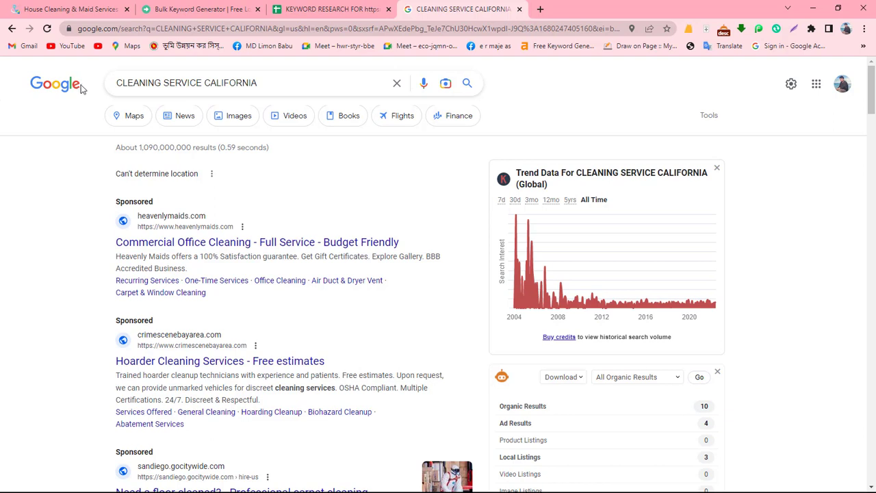
{"action": "key", "text": "ctrl+a"}
{"action": "key", "text": "BackSpace"}
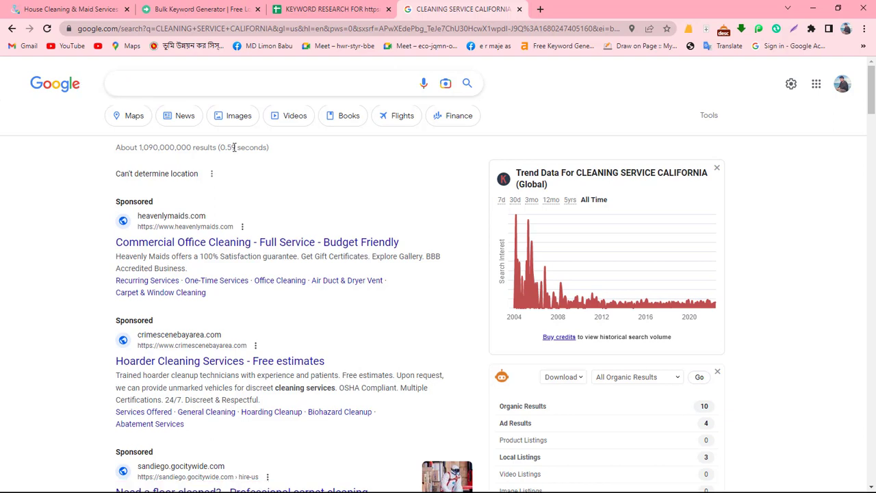